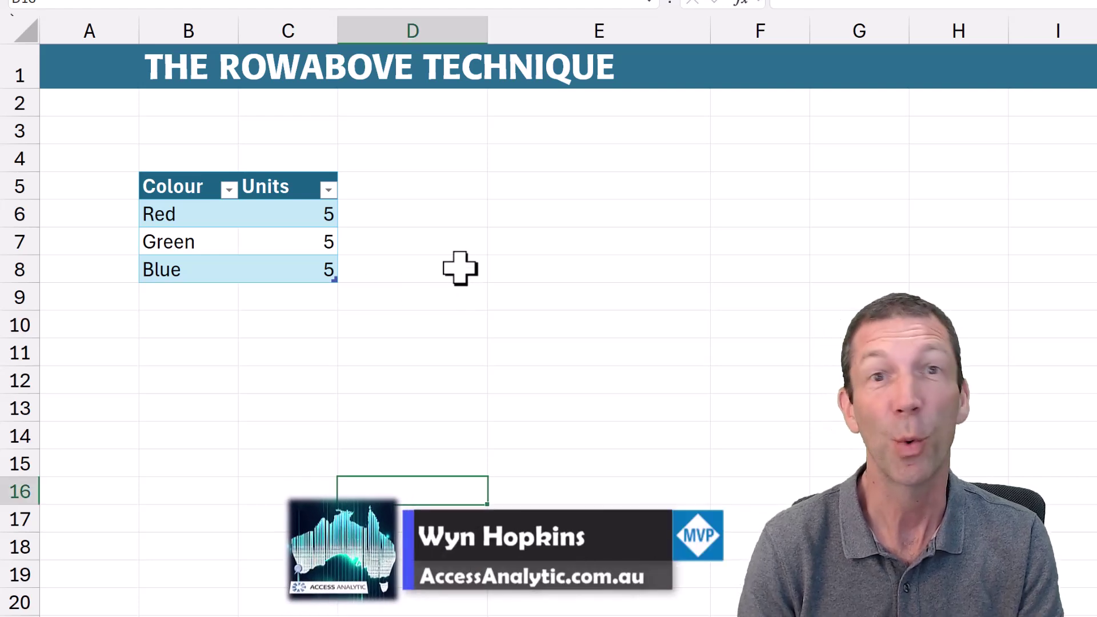
In D7 enter a running-total formula adding the row's Units to the cell above
{"action": "left_click", "coordinate": [418, 244]}
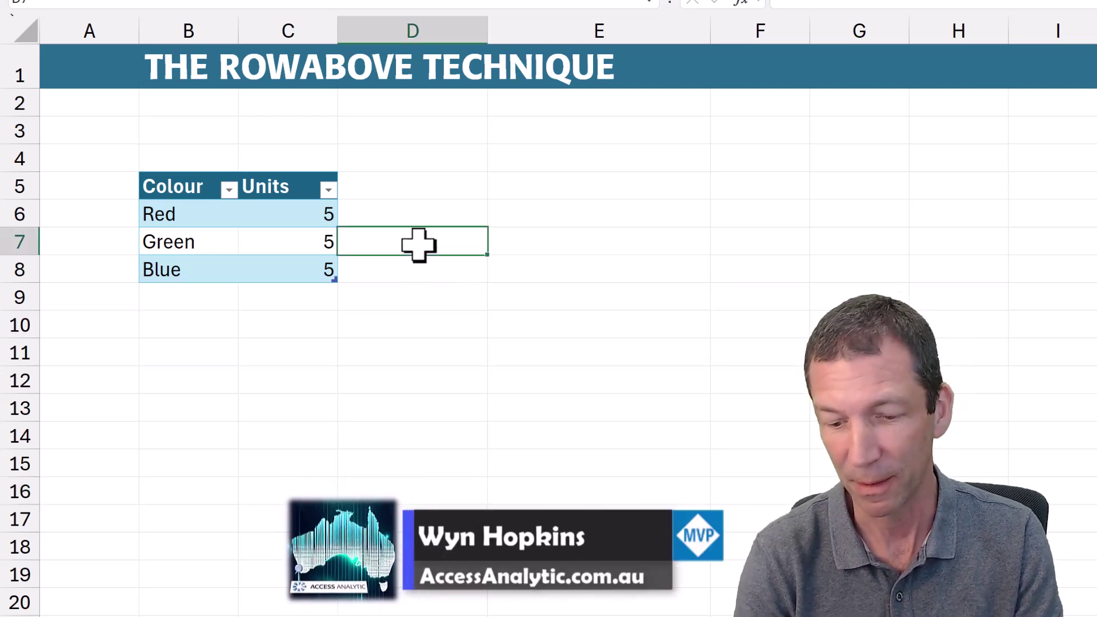
{"action": "type", "text": "="}
{"action": "key", "text": "Left"}
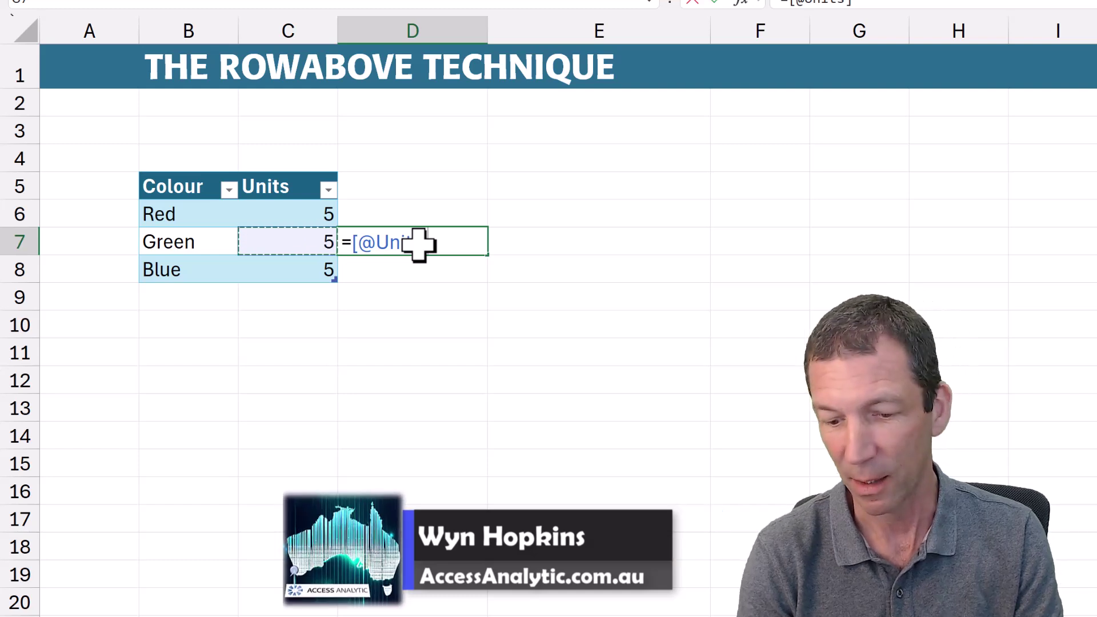
{"action": "type", "text": "+"}
{"action": "key", "text": "Up"}
{"action": "key", "text": "Return"}
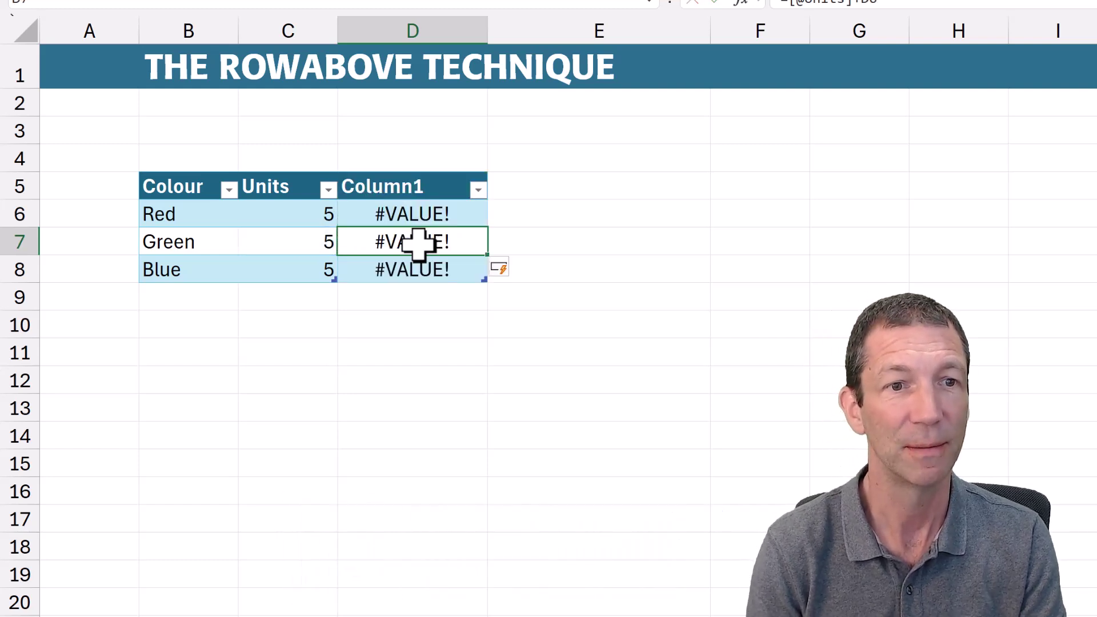
{"action": "key", "text": "Up"}
{"action": "key", "text": "Up"}
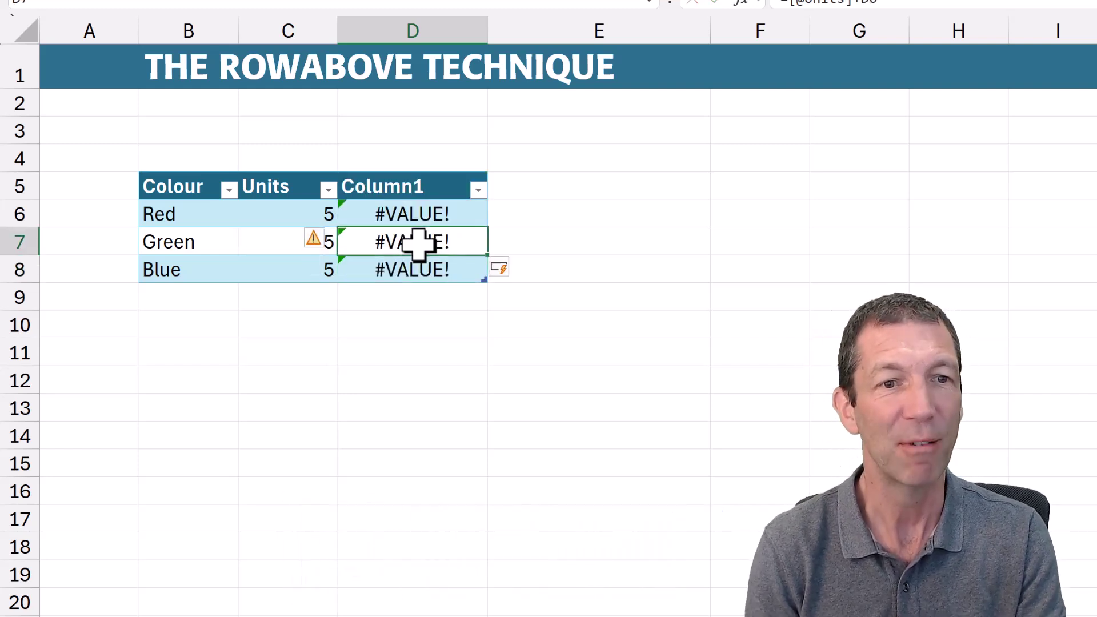
{"action": "key", "text": "F2"}
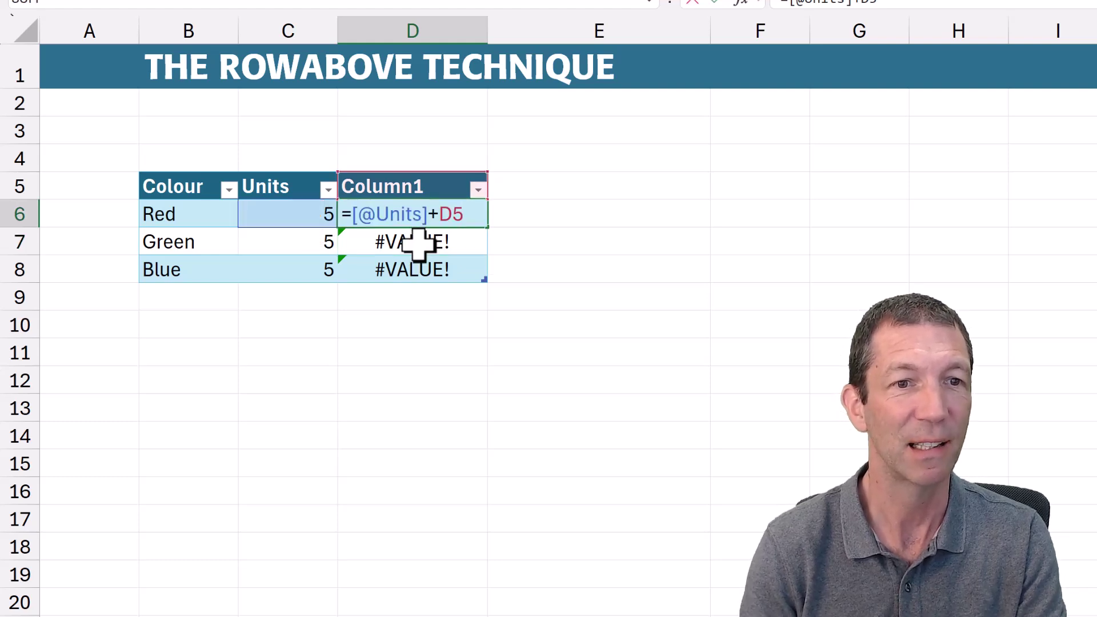
{"action": "left_click", "coordinate": [442, 214]}
{"action": "type", "text": "N"}
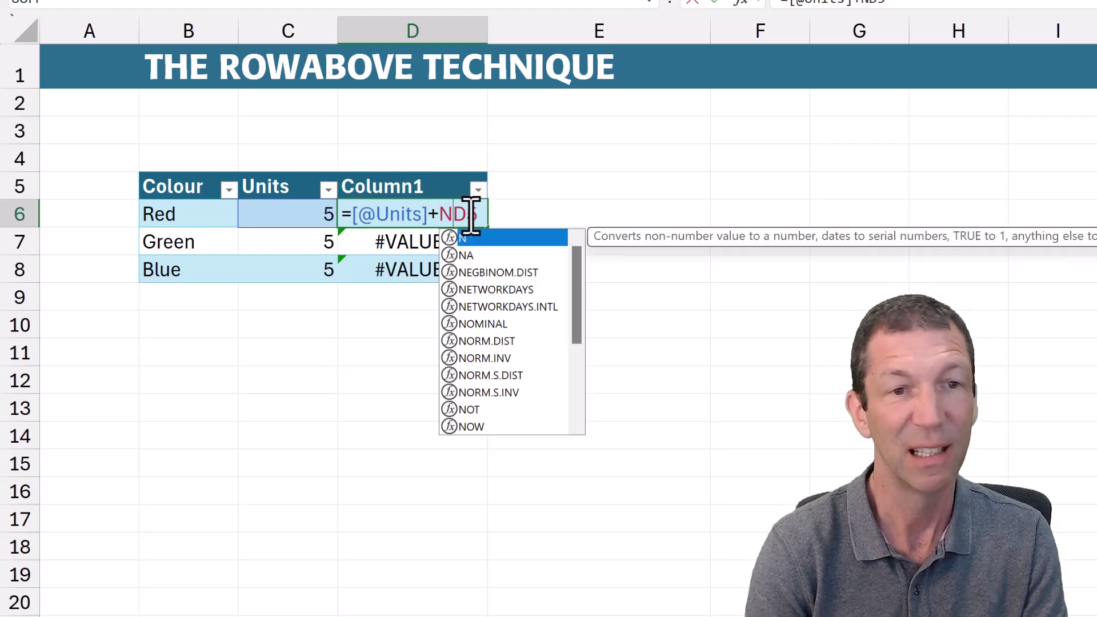
{"action": "type", "text": "(D5"}
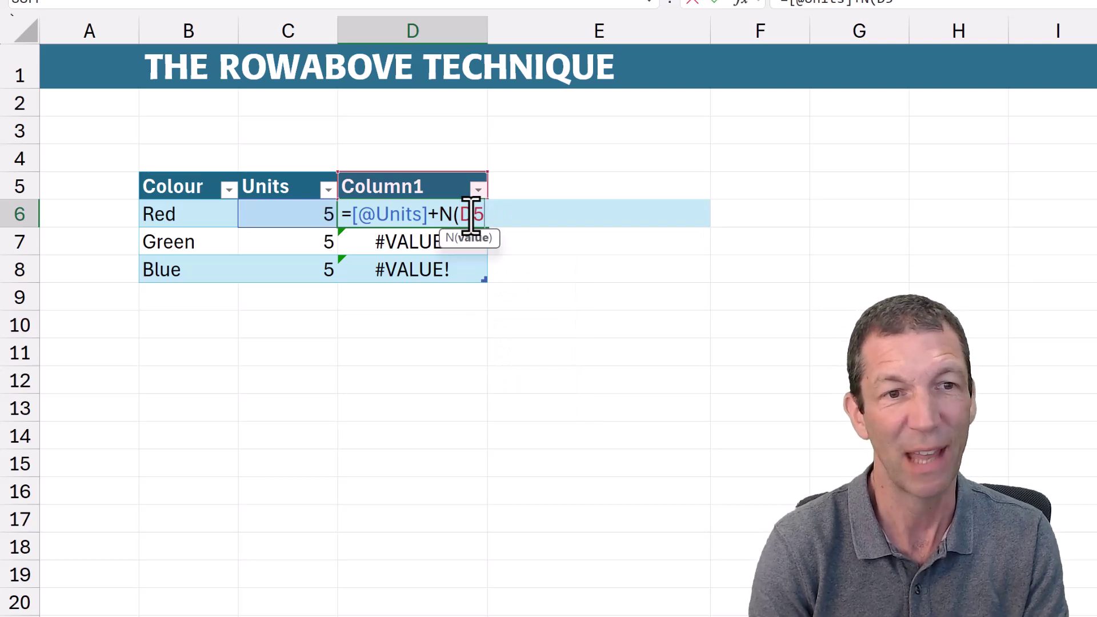
{"action": "type", "text": ")"}
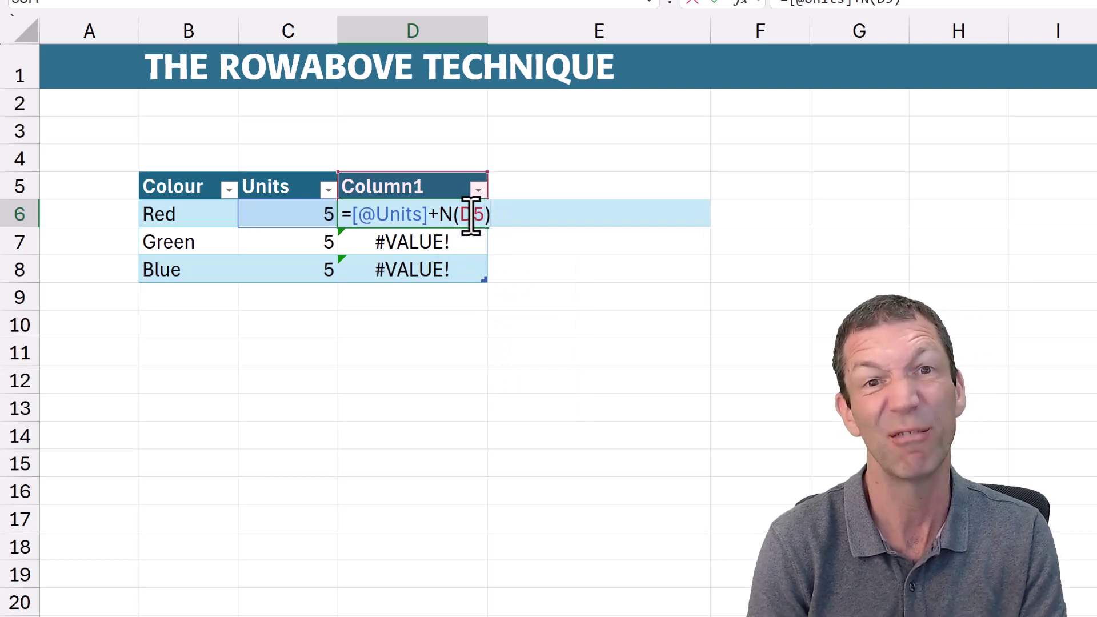
{"action": "key", "text": "Return"}
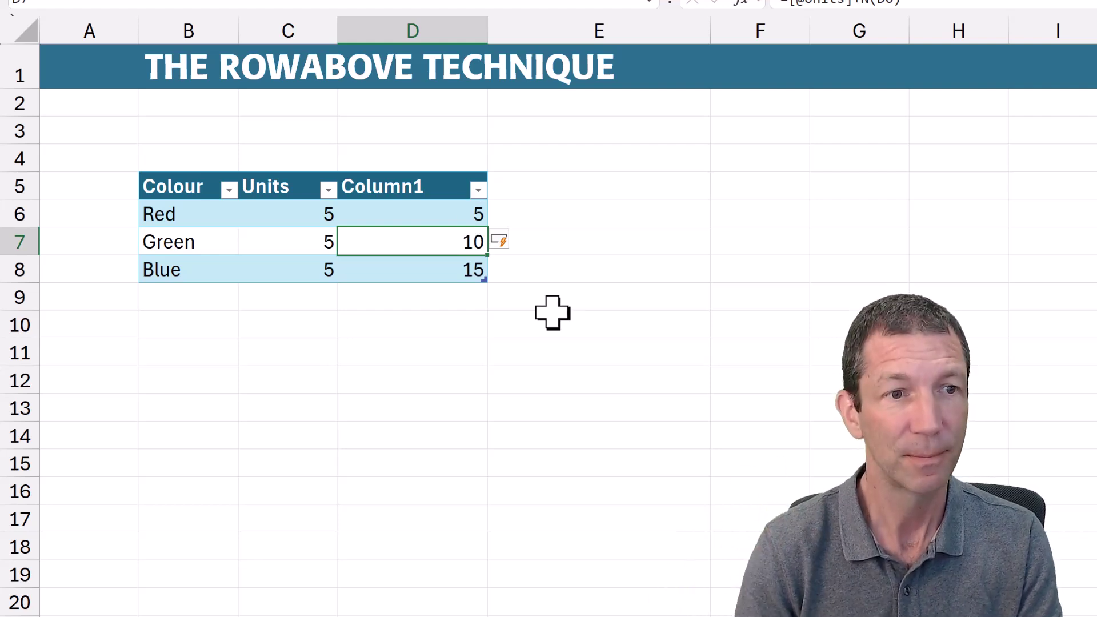
Insert a table row above Green and give it 5 units
{"action": "right_click", "coordinate": [236, 240]}
{"action": "key", "text": "i"}
{"action": "left_click", "coordinate": [499, 361]}
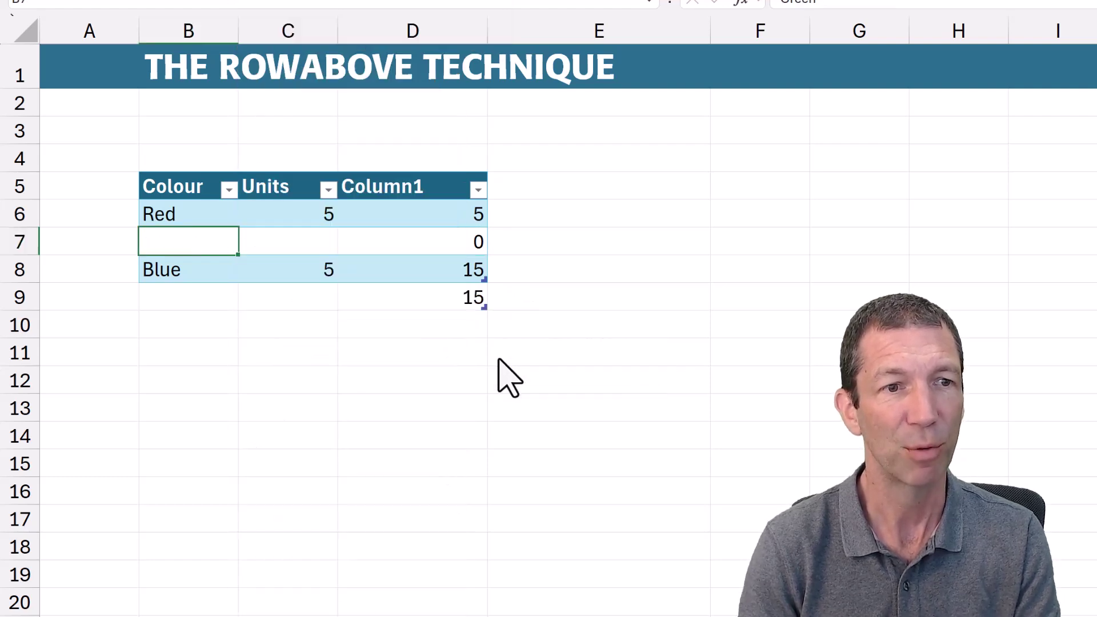
{"action": "left_click", "coordinate": [308, 237]}
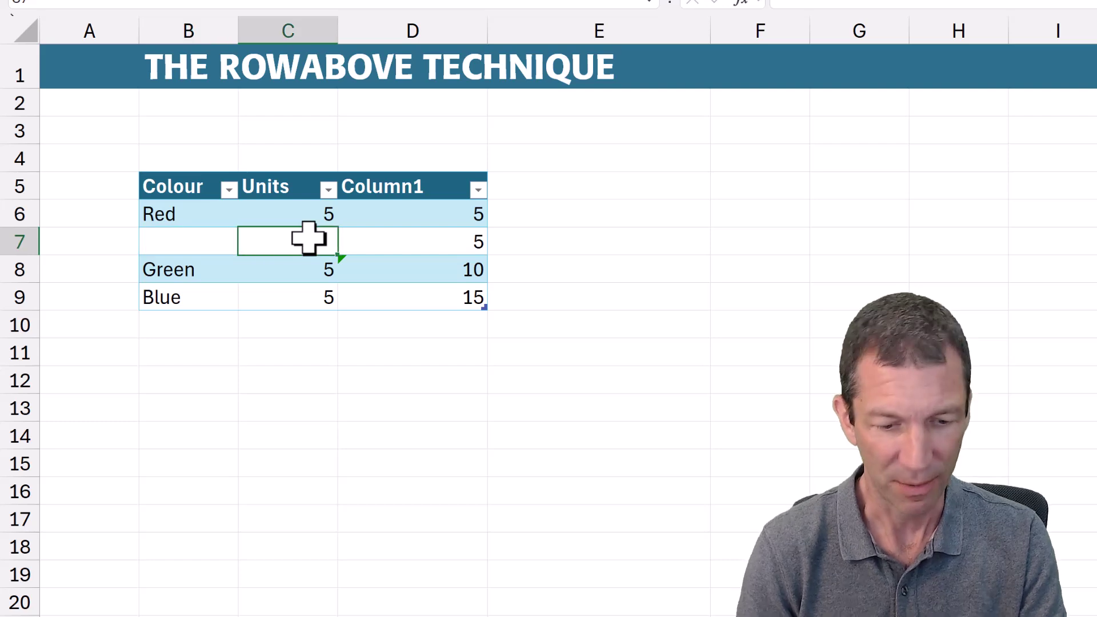
{"action": "type", "text": "5"}
{"action": "key", "text": "Return"}
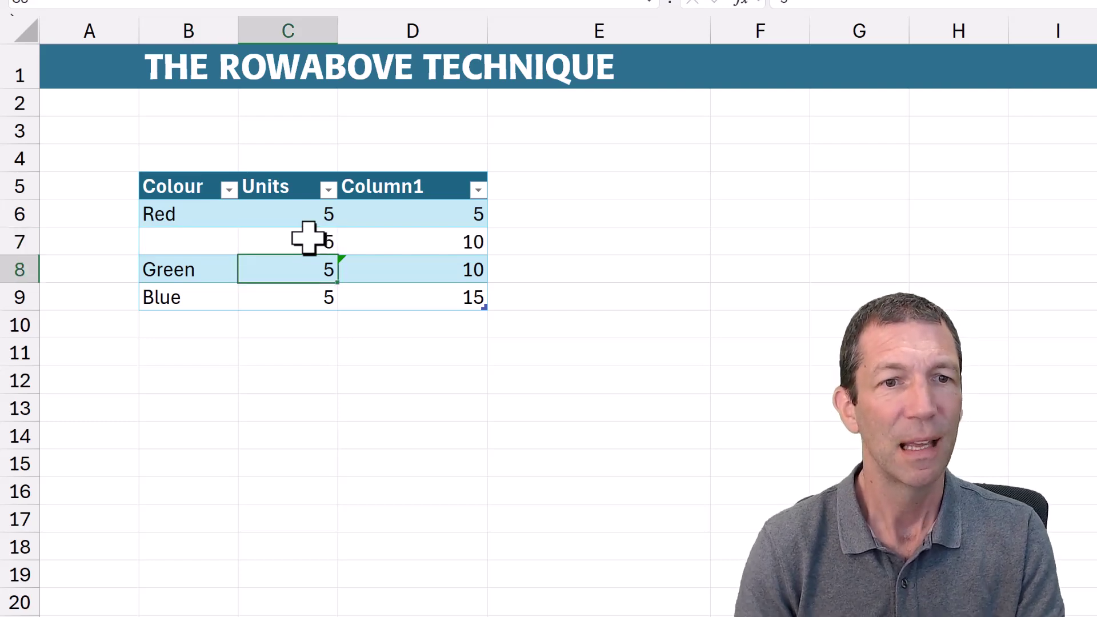
Compare the Column1 formulas and refill Column1 down the table, giving Blue a total of 20
{"action": "left_click_drag", "start_coordinate": [455, 231], "coordinate": [439, 265]}
{"action": "left_click", "coordinate": [437, 265]}
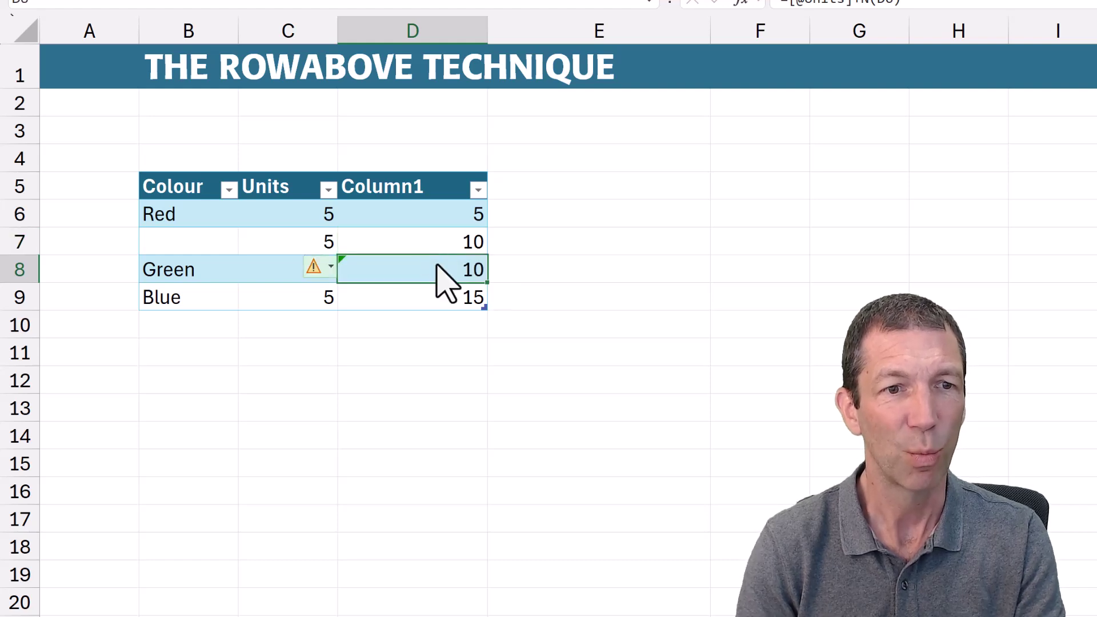
{"action": "key", "text": "F2"}
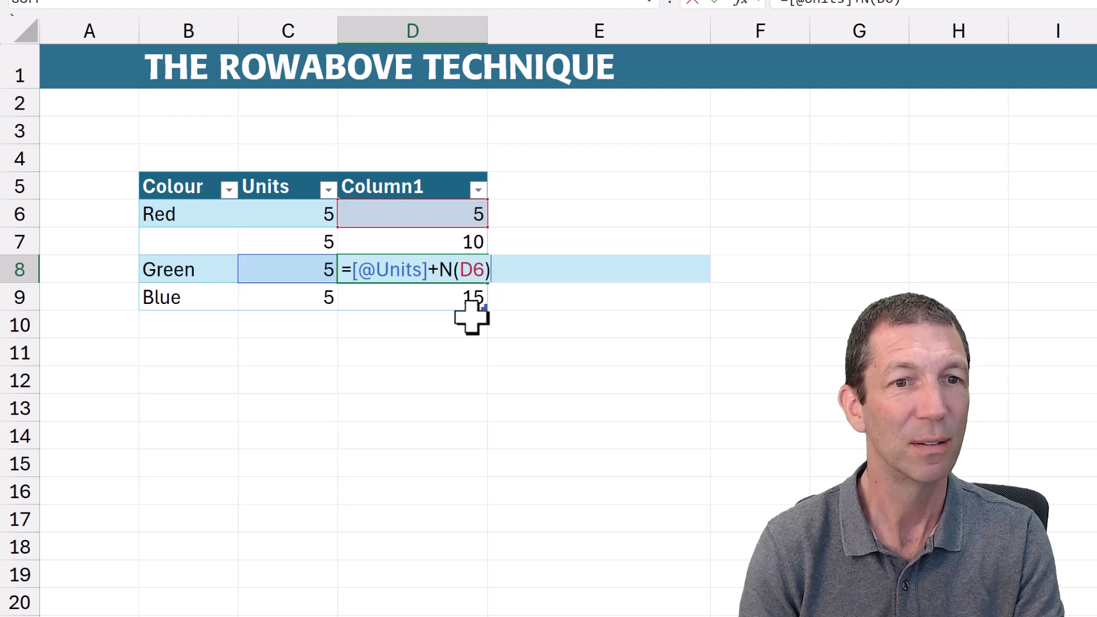
{"action": "key", "text": "Escape"}
{"action": "left_click", "coordinate": [490, 224]}
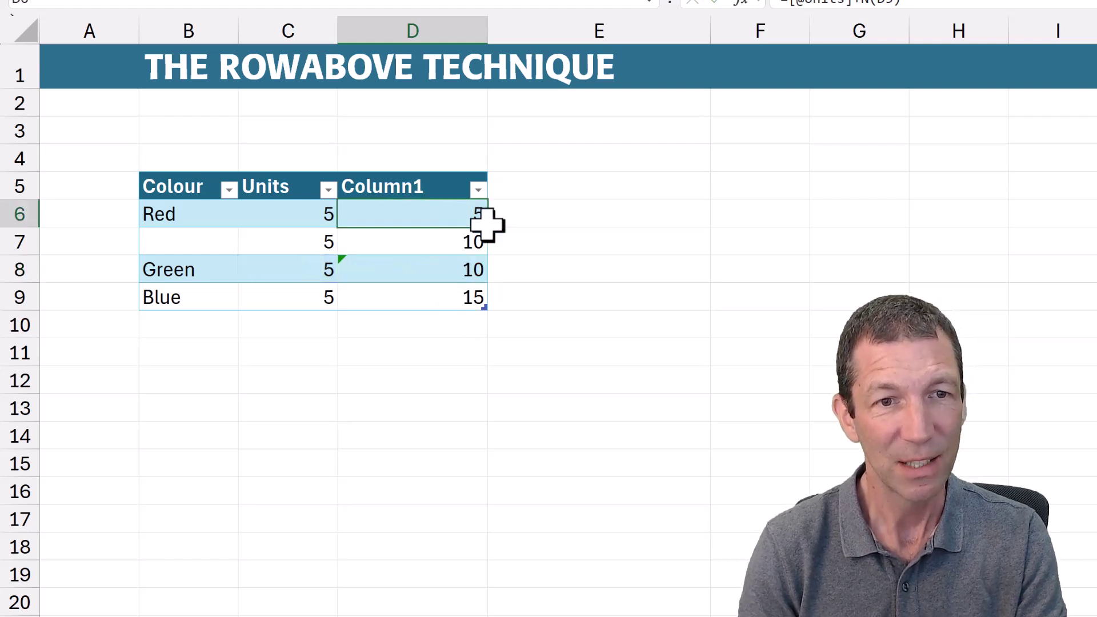
{"action": "double_click", "coordinate": [491, 227]}
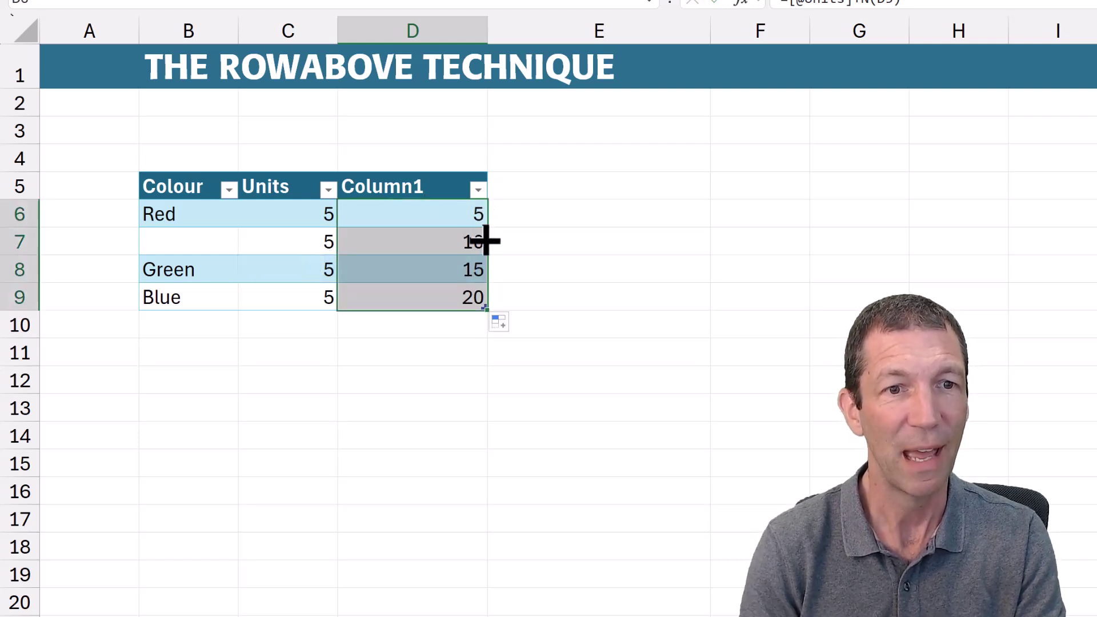
{"action": "left_click", "coordinate": [466, 289]}
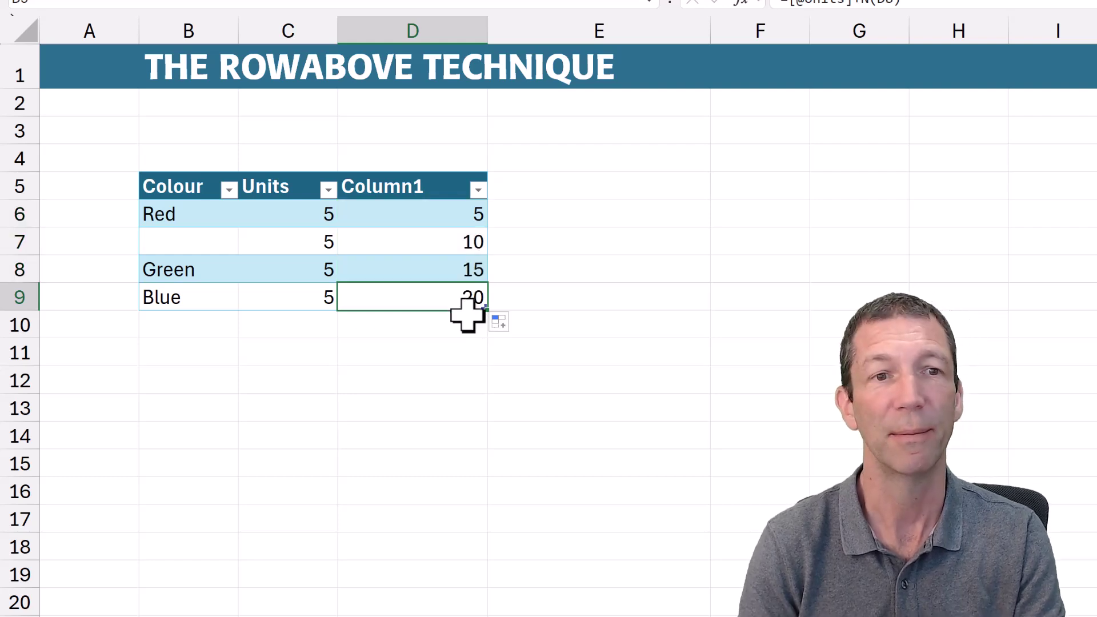
Delete the blank table row and inspect Green's formula, now broken with #REF!
{"action": "left_click", "coordinate": [436, 245]}
{"action": "right_click", "coordinate": [436, 245]}
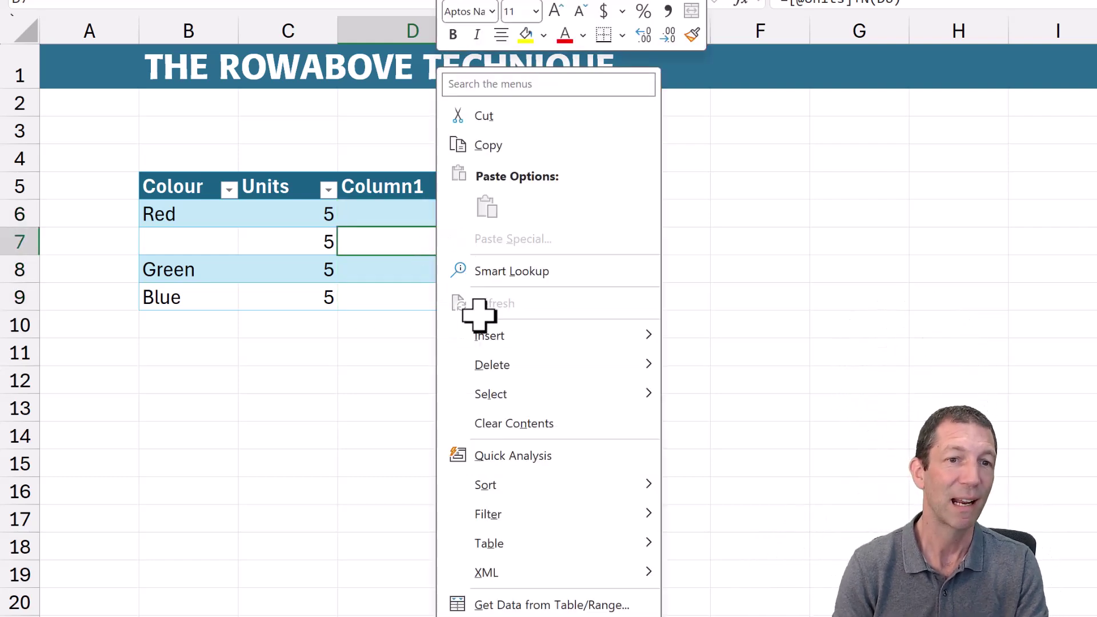
{"action": "mouse_move", "coordinate": [518, 371]}
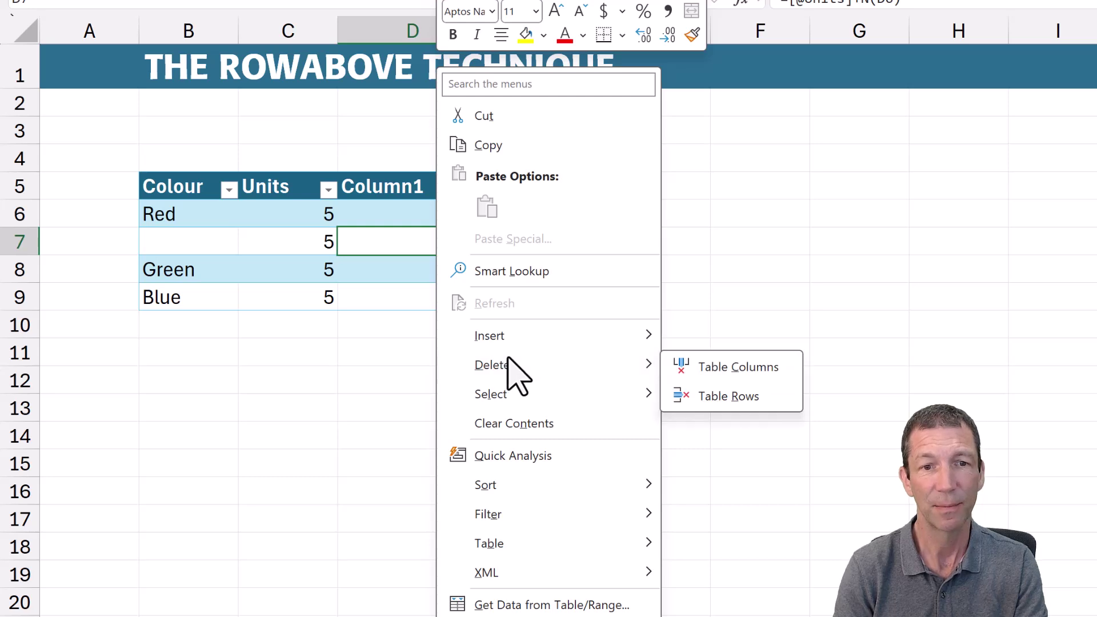
{"action": "left_click", "coordinate": [779, 400]}
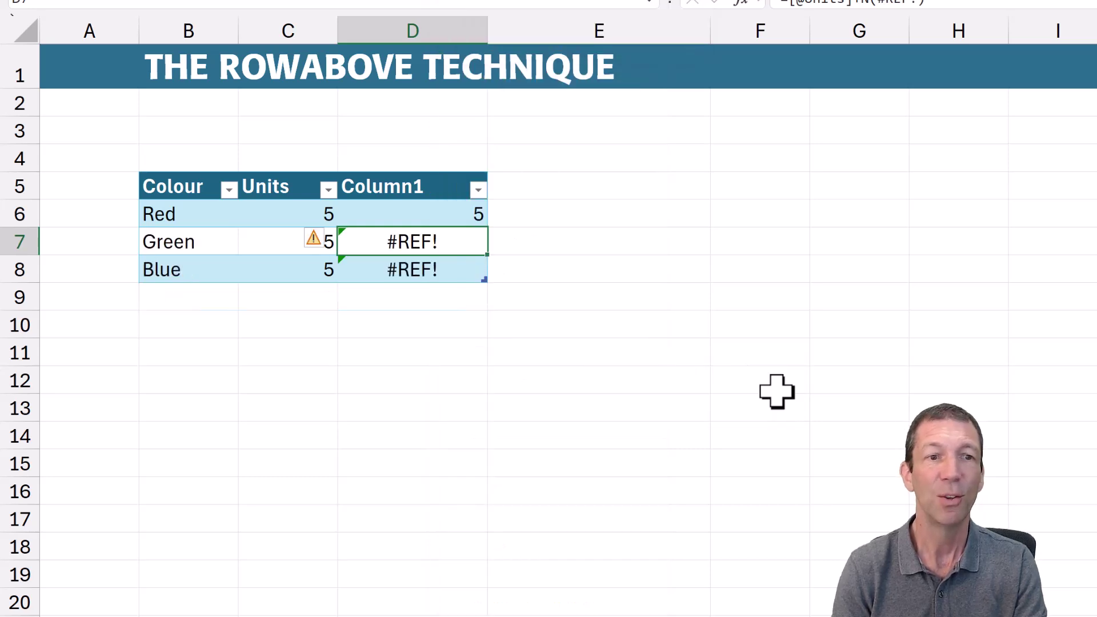
{"action": "key", "text": "F2"}
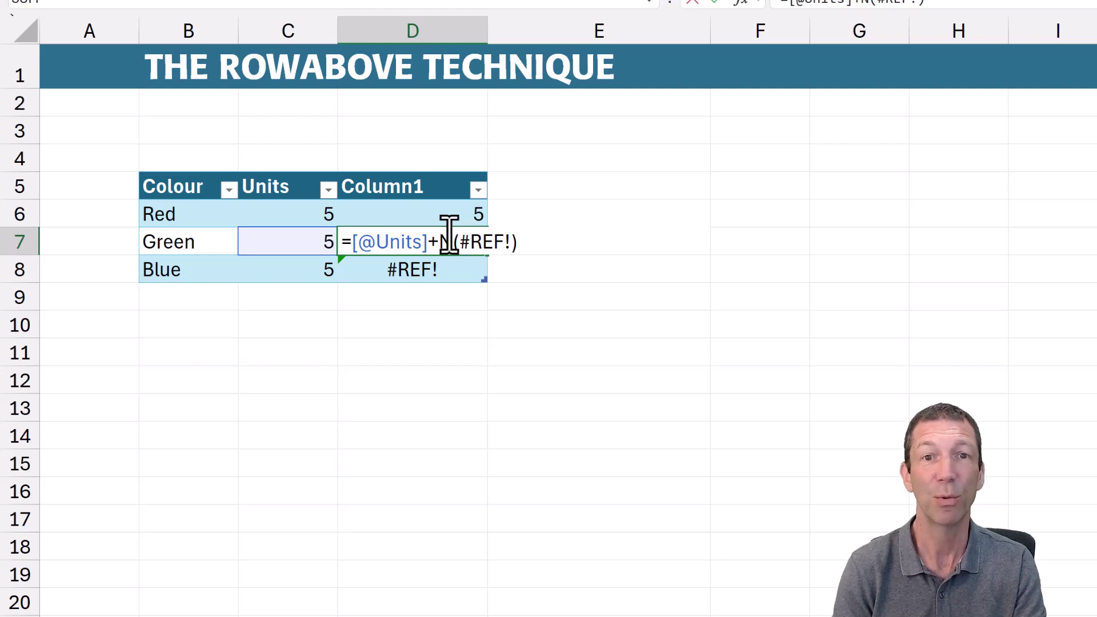
{"action": "key", "text": "Escape"}
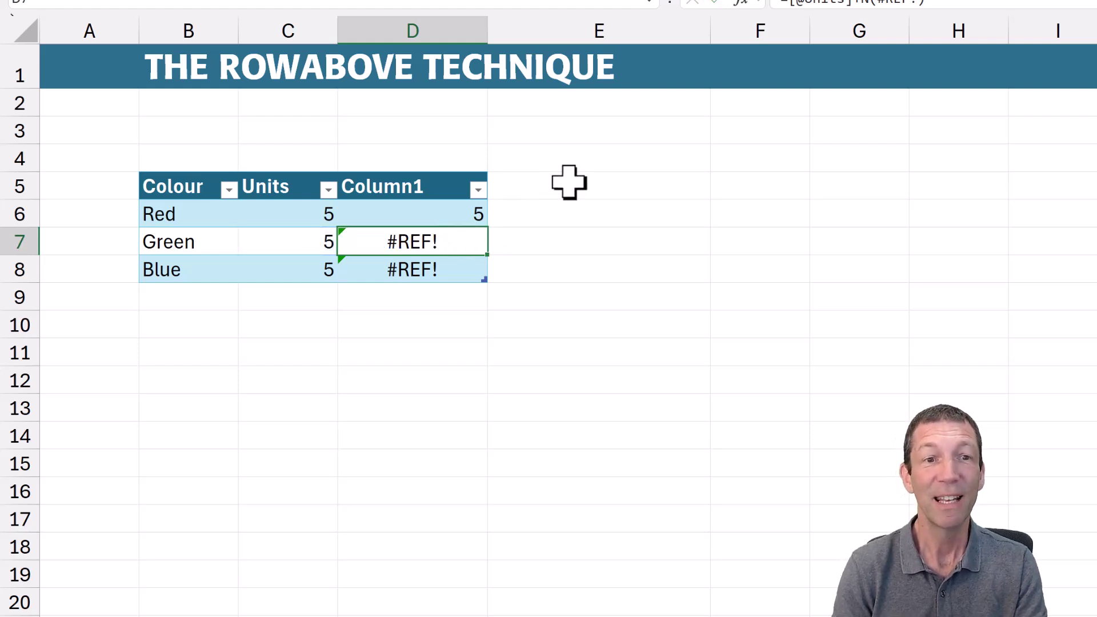
Add a 'better' column to the table beside the existing headers
{"action": "left_click", "coordinate": [568, 181]}
{"action": "type", "text": "better"}
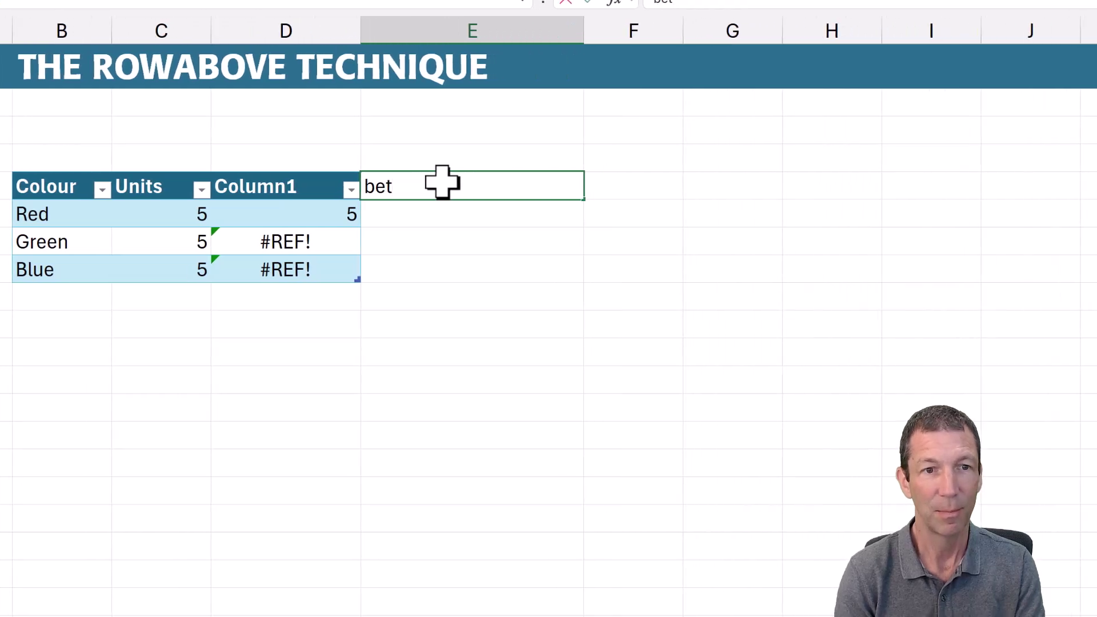
{"action": "key", "text": "ctrl+Return"}
{"action": "key", "text": "Return"}
{"action": "key", "text": "Down"}
{"action": "type", "text": "="}
{"action": "key", "text": "Left"}
{"action": "key", "text": "Left"}
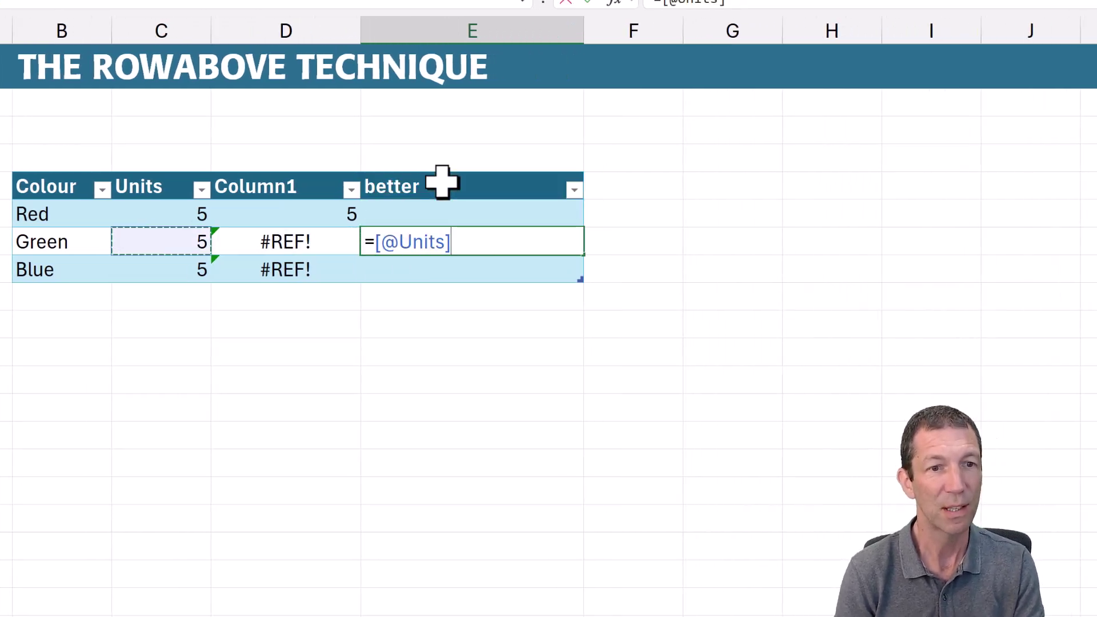
{"action": "type", "text": "+row"}
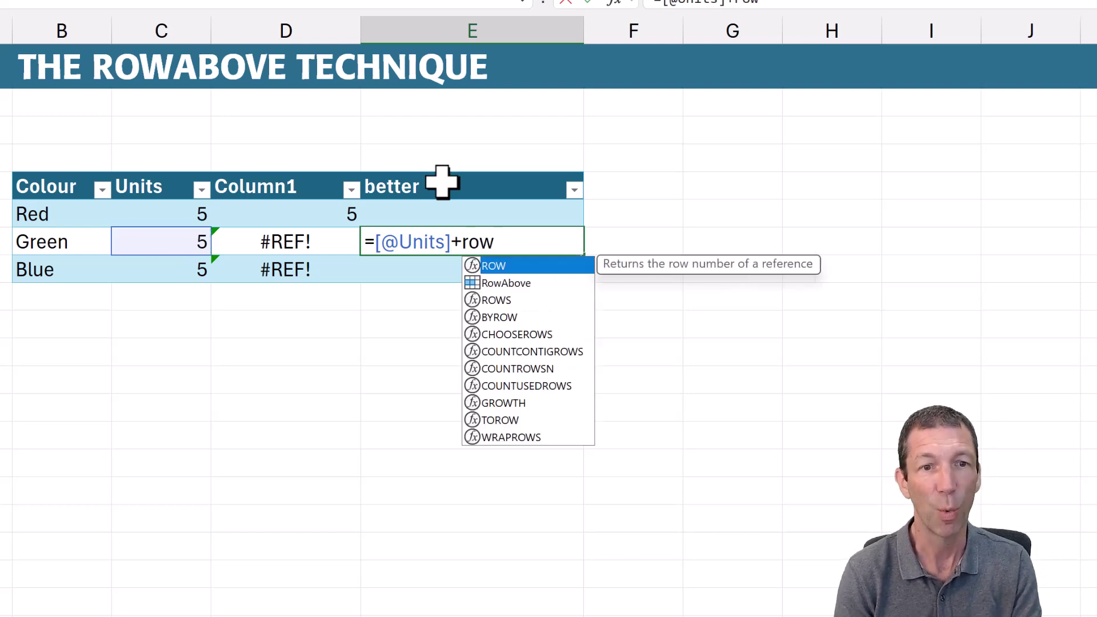
{"action": "key", "text": "Down"}
{"action": "key", "text": "Tab"}
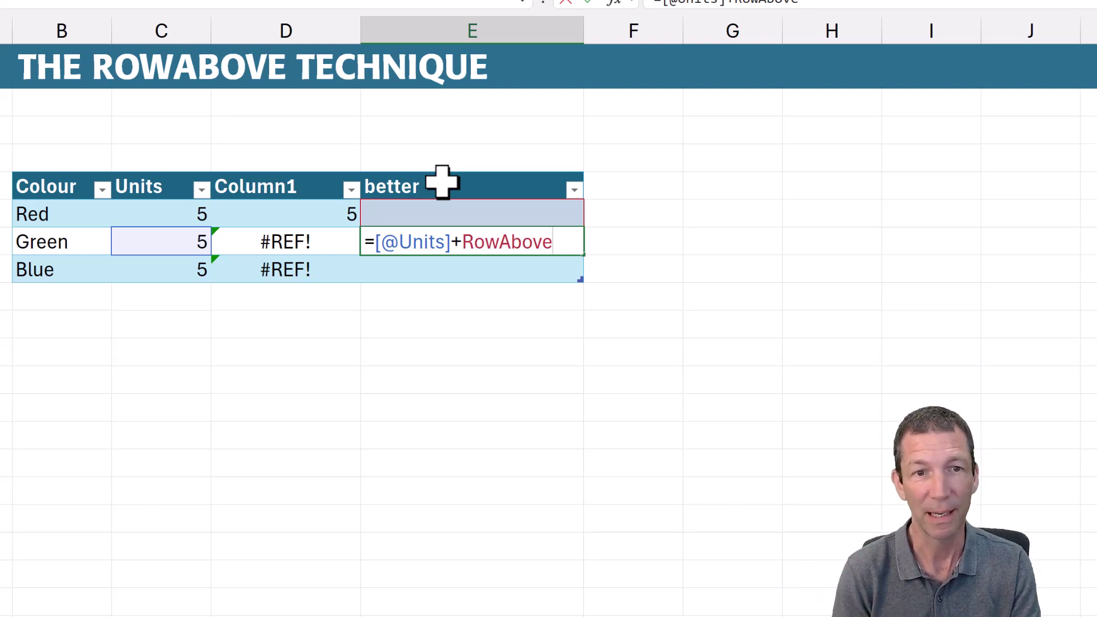
{"action": "left_click", "coordinate": [459, 247]}
{"action": "type", "text": "N("}
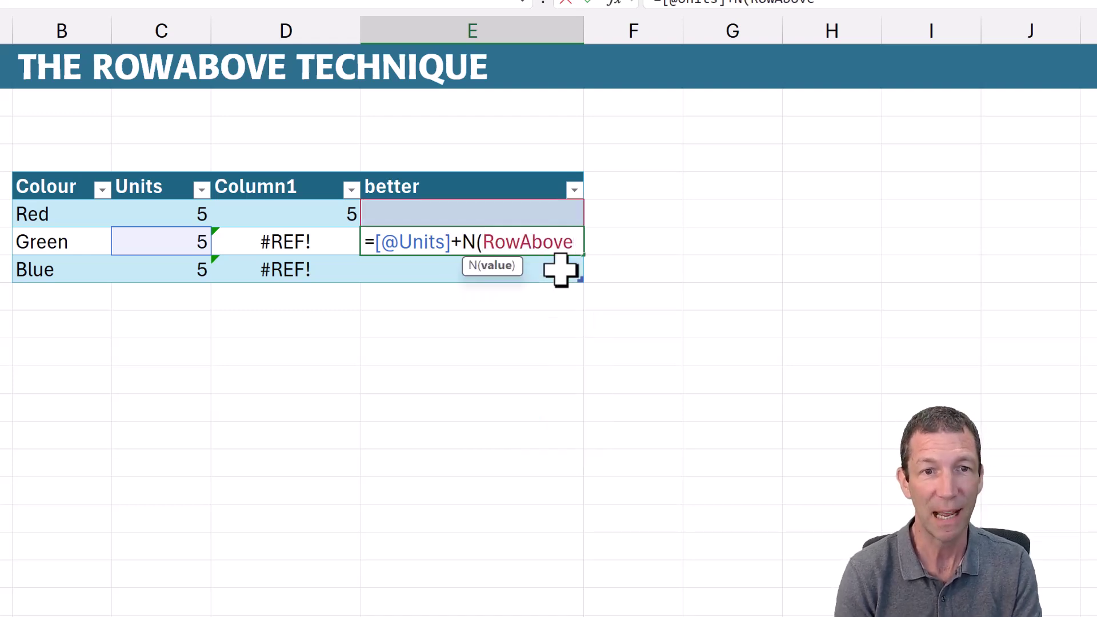
{"action": "key", "text": "End"}
{"action": "type", "text": ")"}
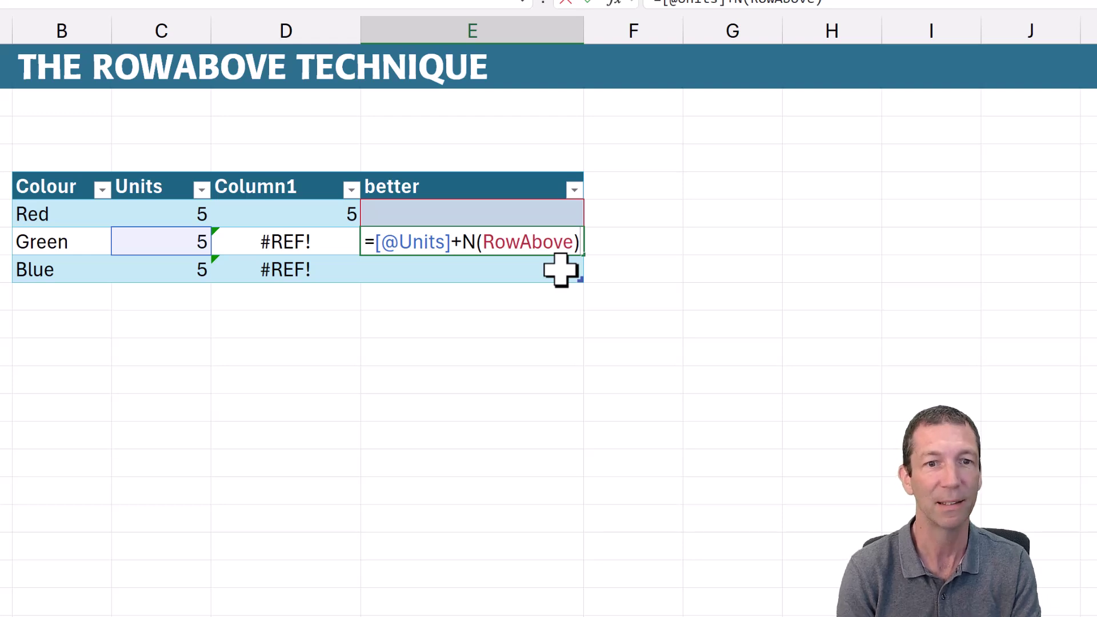
{"action": "key", "text": "Return"}
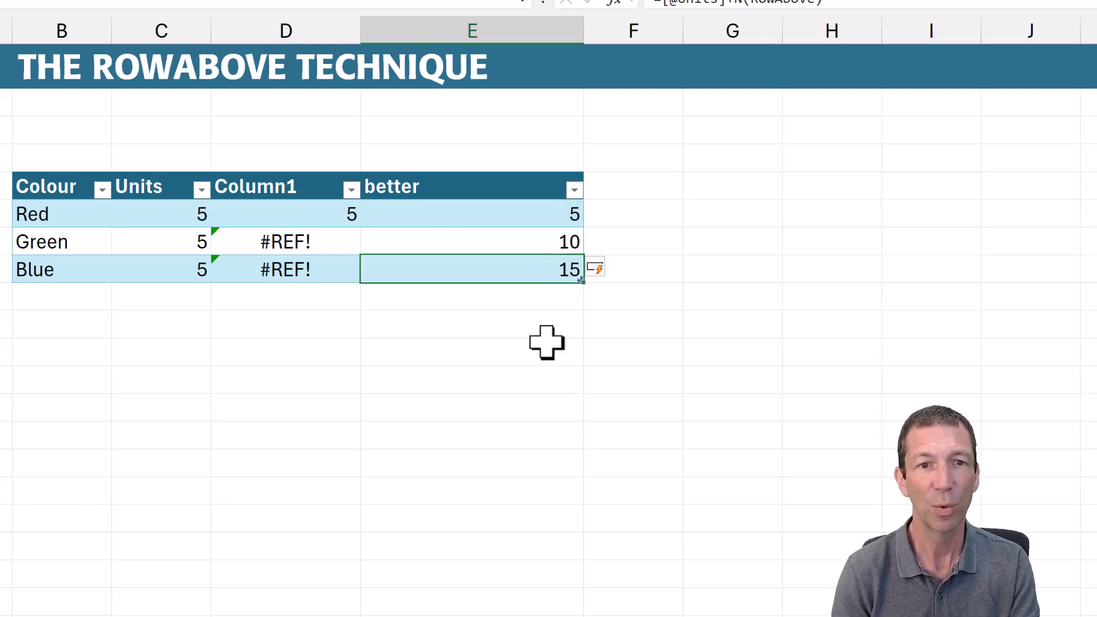
Temporarily insert a table row above Green with 5 units, then open its row menu to remove it
{"action": "right_click", "coordinate": [510, 246]}
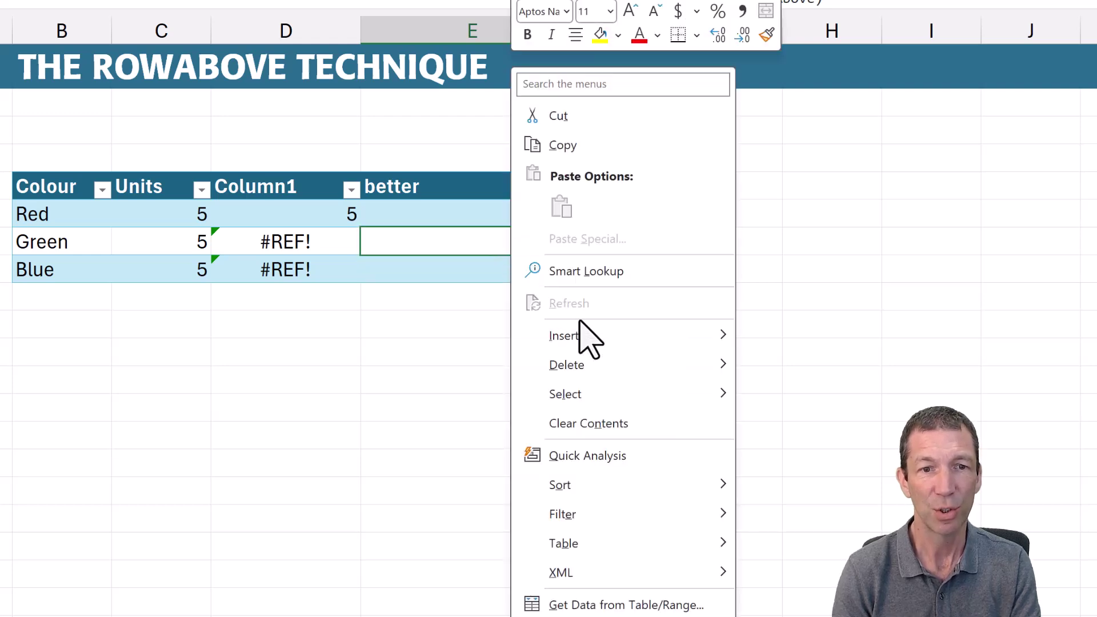
{"action": "mouse_move", "coordinate": [588, 338]}
{"action": "left_click", "coordinate": [827, 398]}
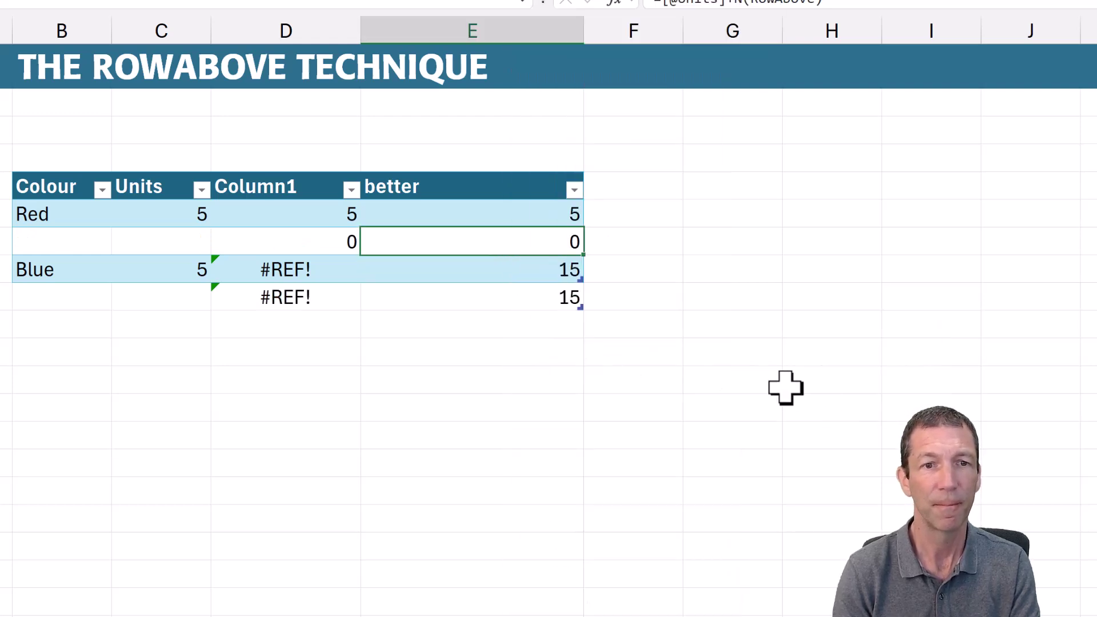
{"action": "left_click", "coordinate": [159, 236]}
{"action": "key", "text": "ctrl+d"}
{"action": "key", "text": "Return"}
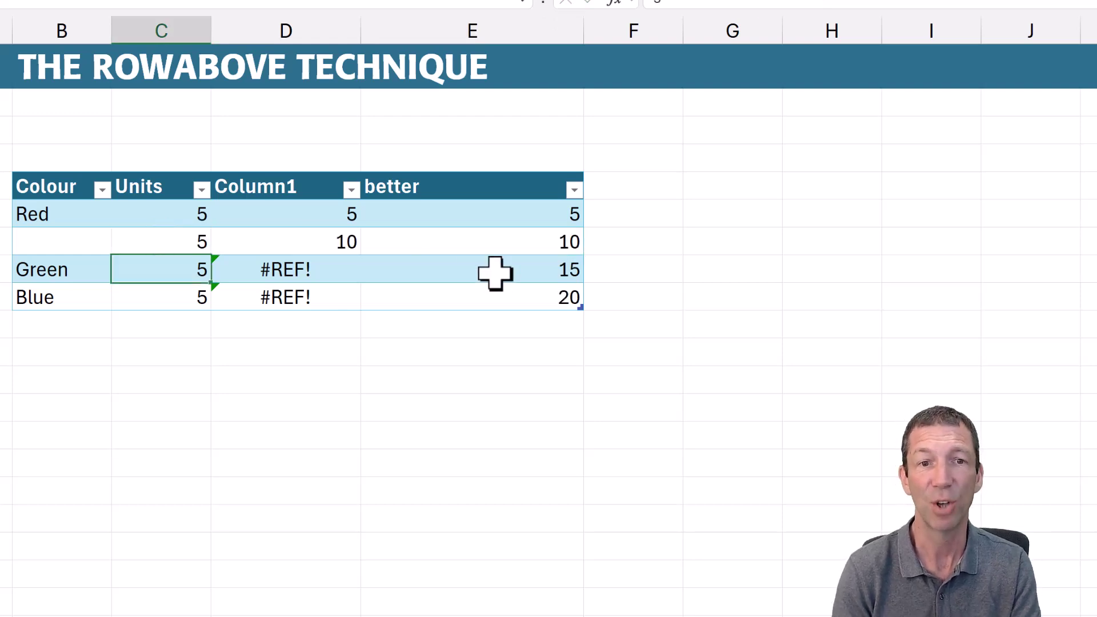
{"action": "left_click", "coordinate": [516, 242]}
{"action": "right_click", "coordinate": [516, 243]}
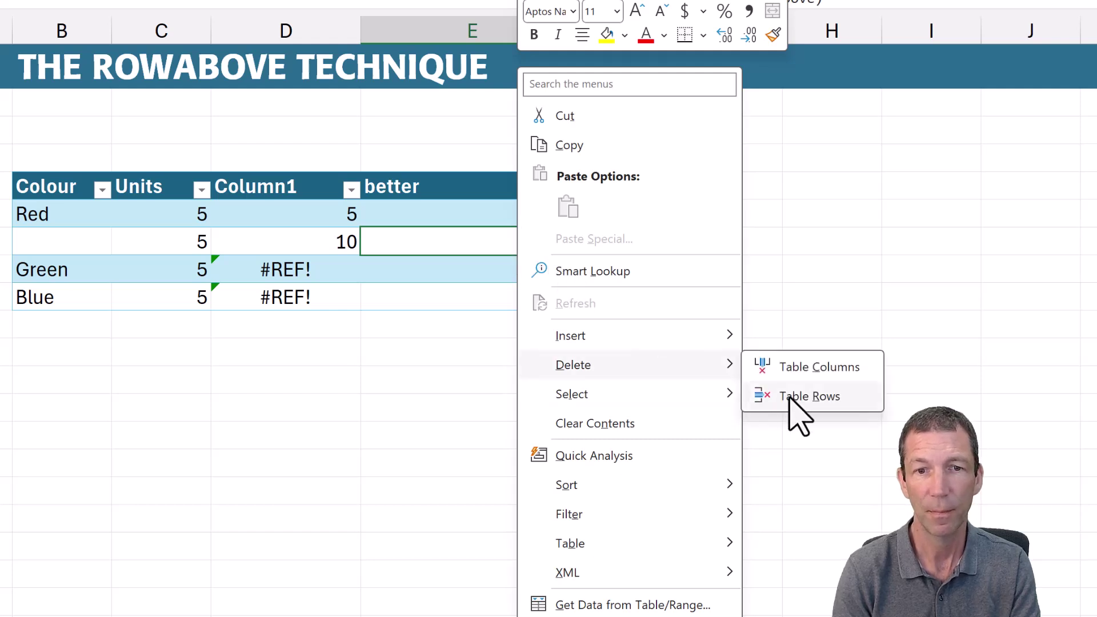
{"action": "key", "text": "Escape"}
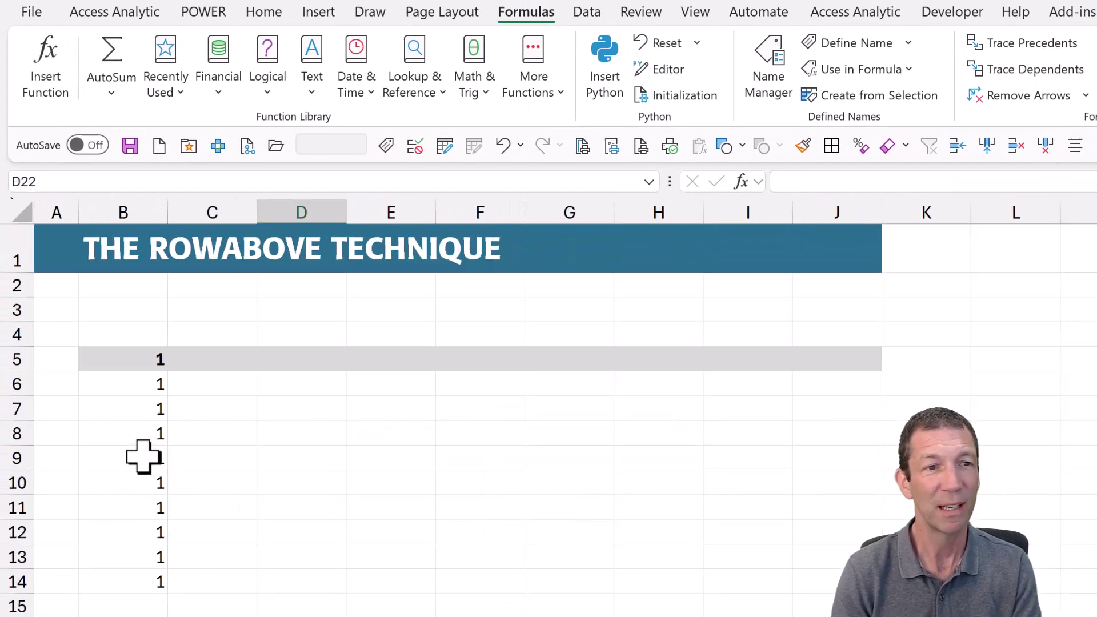
Enter group number 2 in B8 and 3 in B13 to start new shaded bands
{"action": "left_click", "coordinate": [147, 432]}
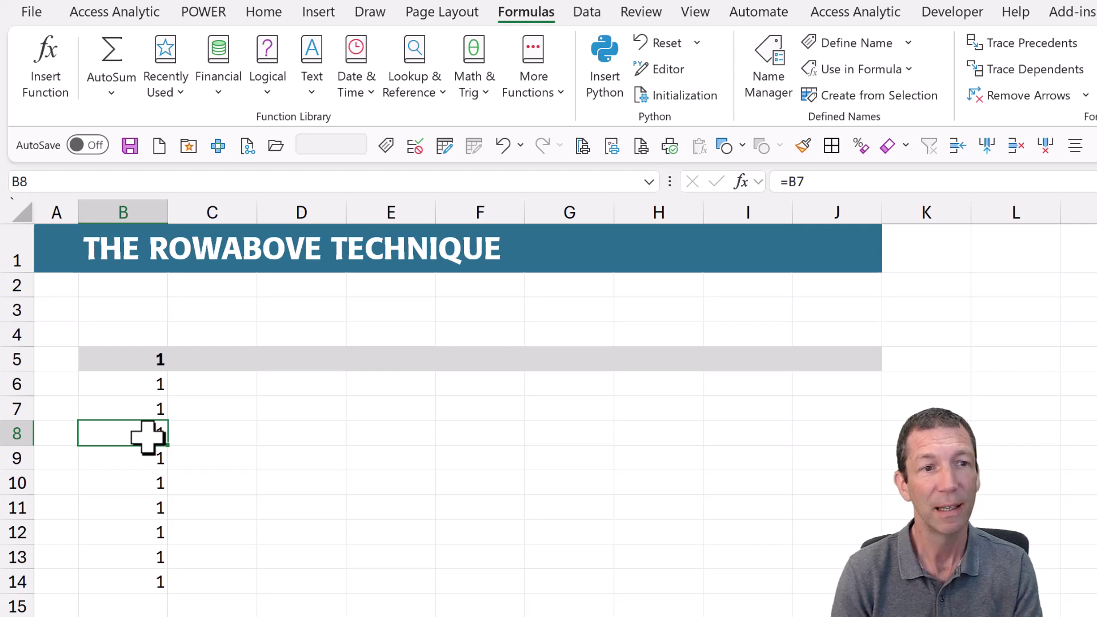
{"action": "type", "text": "2"}
{"action": "key", "text": "Return"}
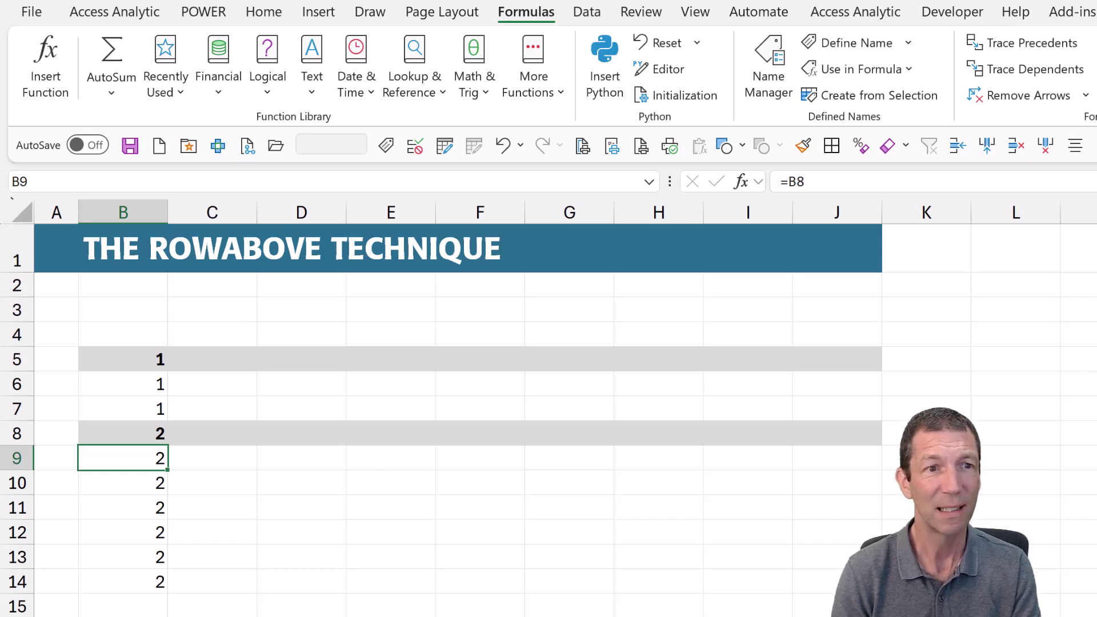
{"action": "left_click", "coordinate": [133, 553]}
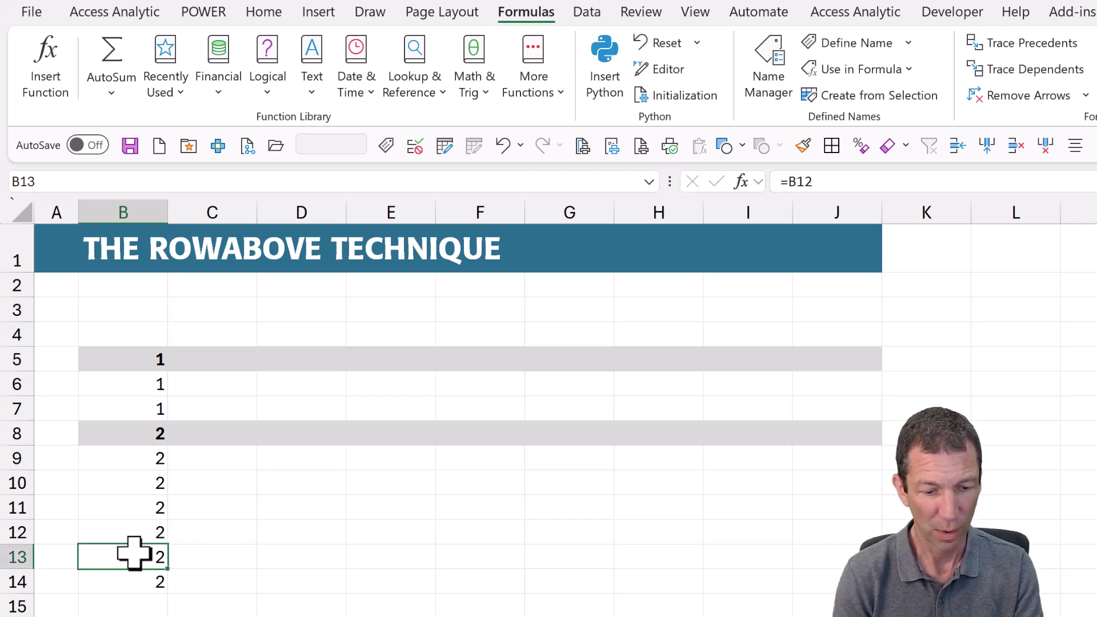
{"action": "double_click", "coordinate": [134, 553]}
{"action": "type", "text": "3"}
{"action": "key", "text": "Return"}
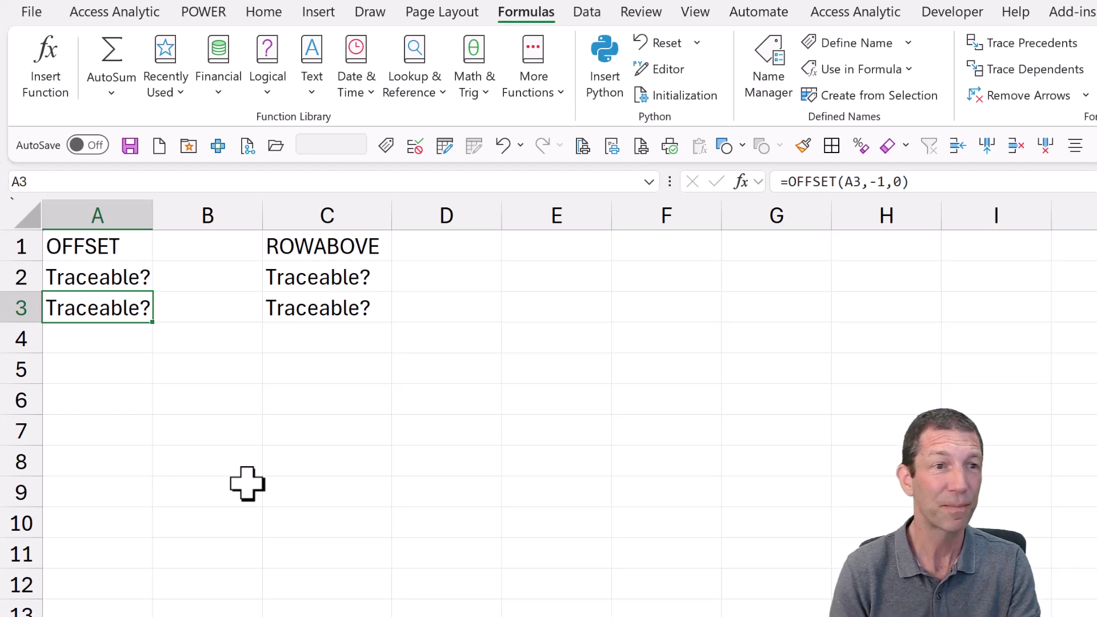
Inspect A3's =OFFSET(A3,-1,0) formula, then remove the question mark from A2's text
{"action": "key", "text": "F2"}
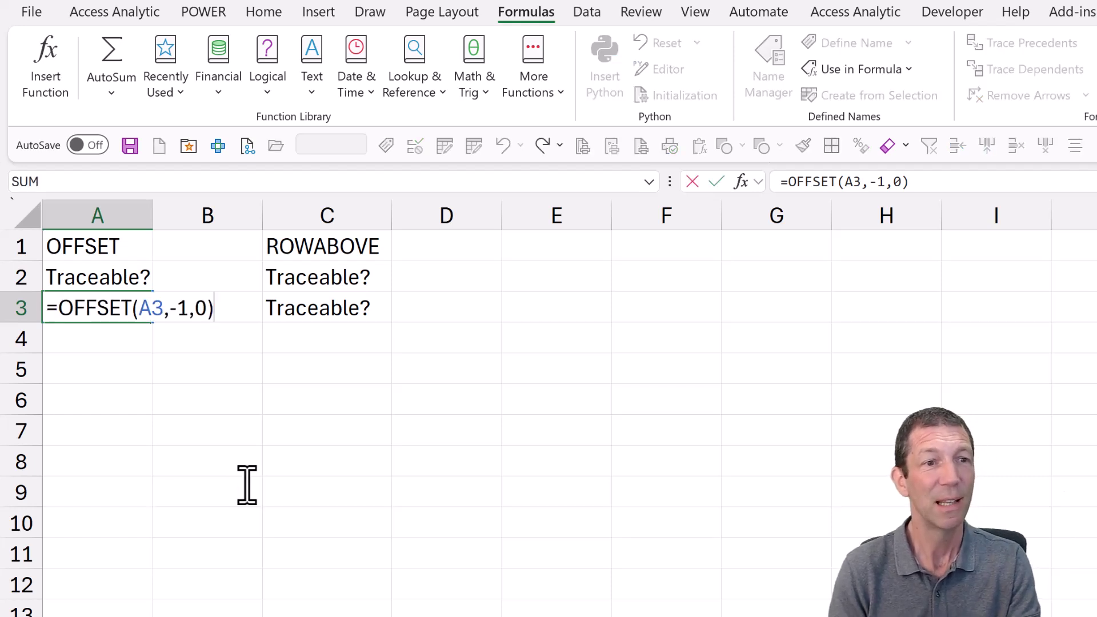
{"action": "left_click", "coordinate": [170, 308]}
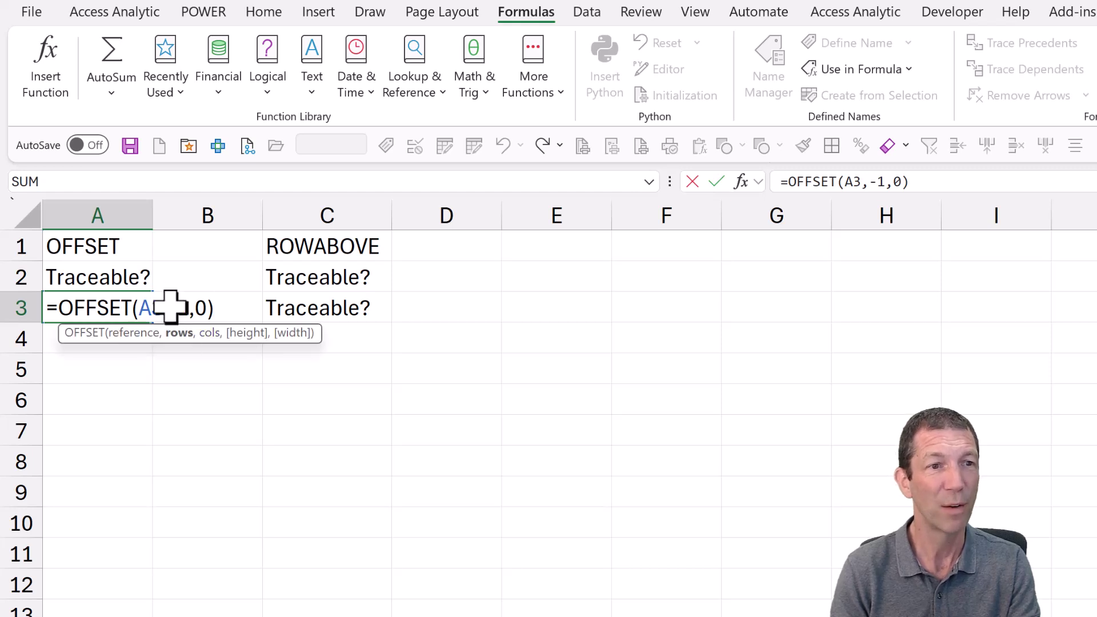
{"action": "left_click", "coordinate": [122, 277]}
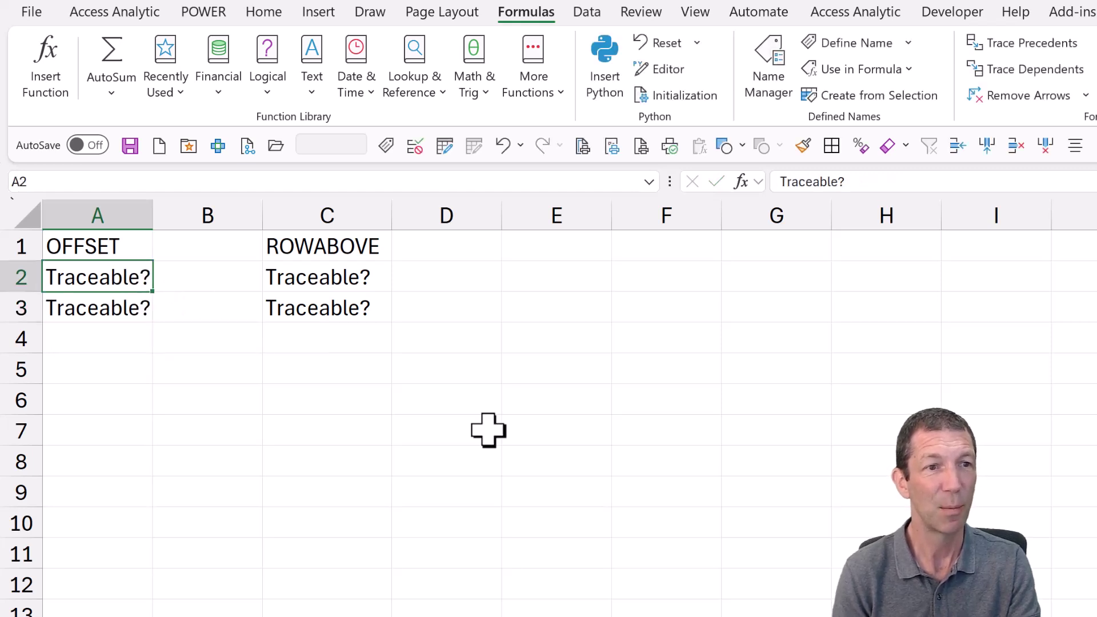
{"action": "key", "text": "F2"}
{"action": "key", "text": "BackSpace"}
{"action": "key", "text": "Return"}
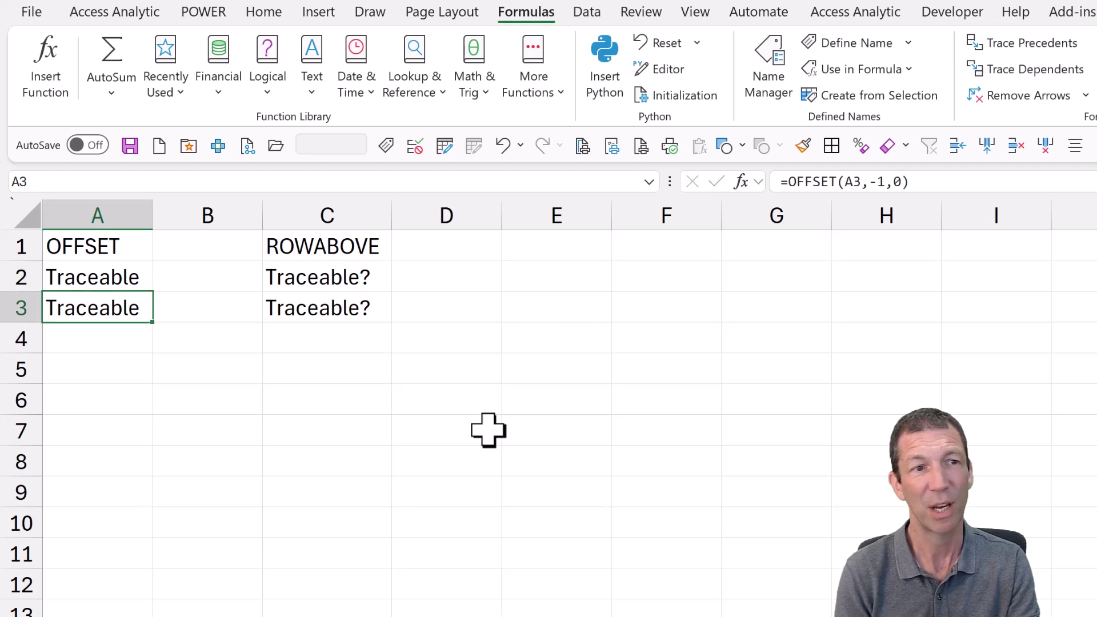
Trace Dependents on A2 and dismiss the warning that none were found
{"action": "key", "text": "Up"}
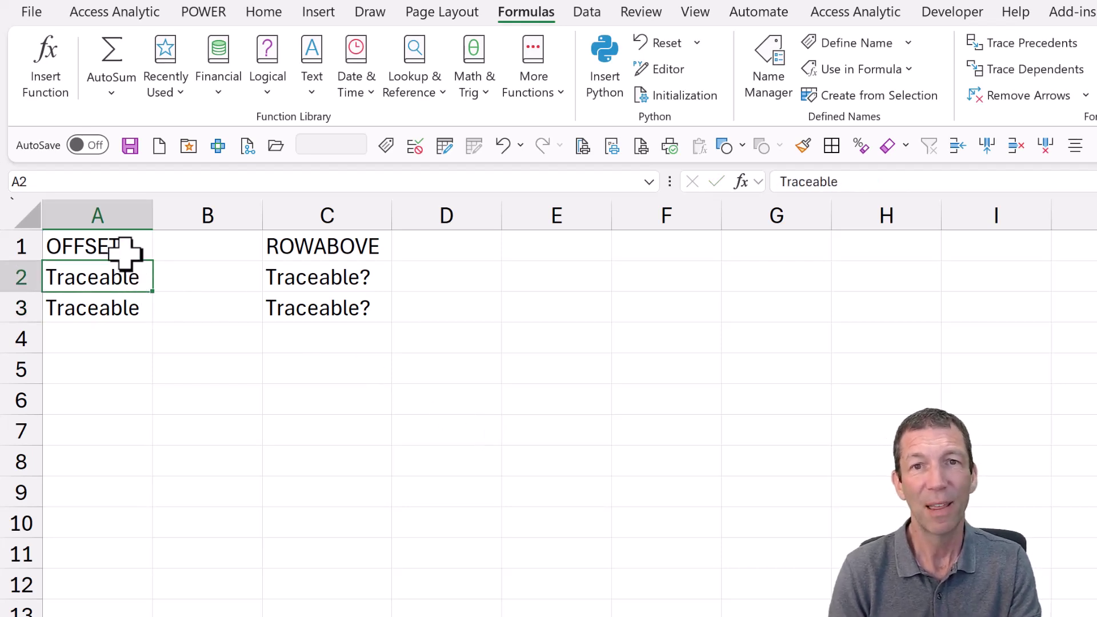
{"action": "left_click", "coordinate": [1001, 72]}
{"action": "left_click_drag", "start_coordinate": [874, 454], "coordinate": [217, 376]}
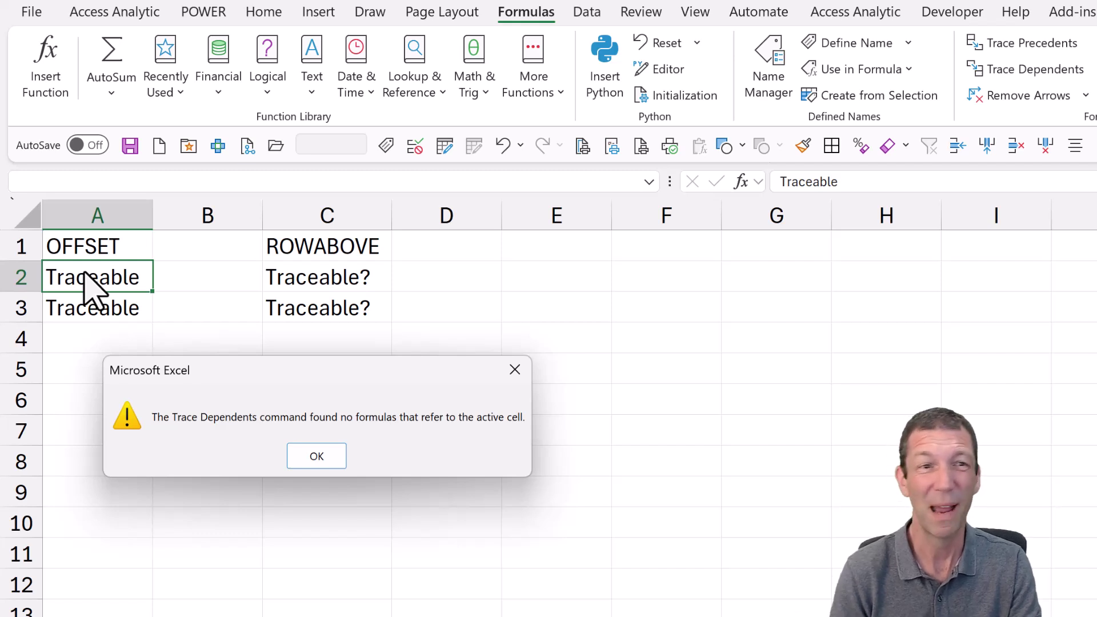
{"action": "key", "text": "Return"}
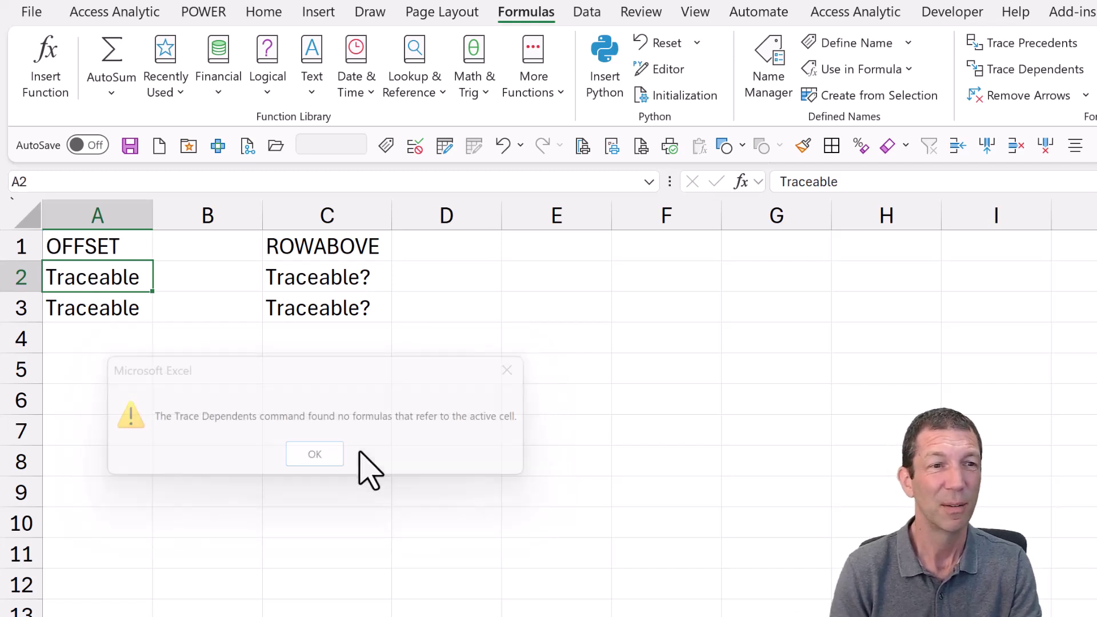
Check C3's =RowAbove formula, then remove the question mark from C2's text
{"action": "left_click", "coordinate": [348, 313]}
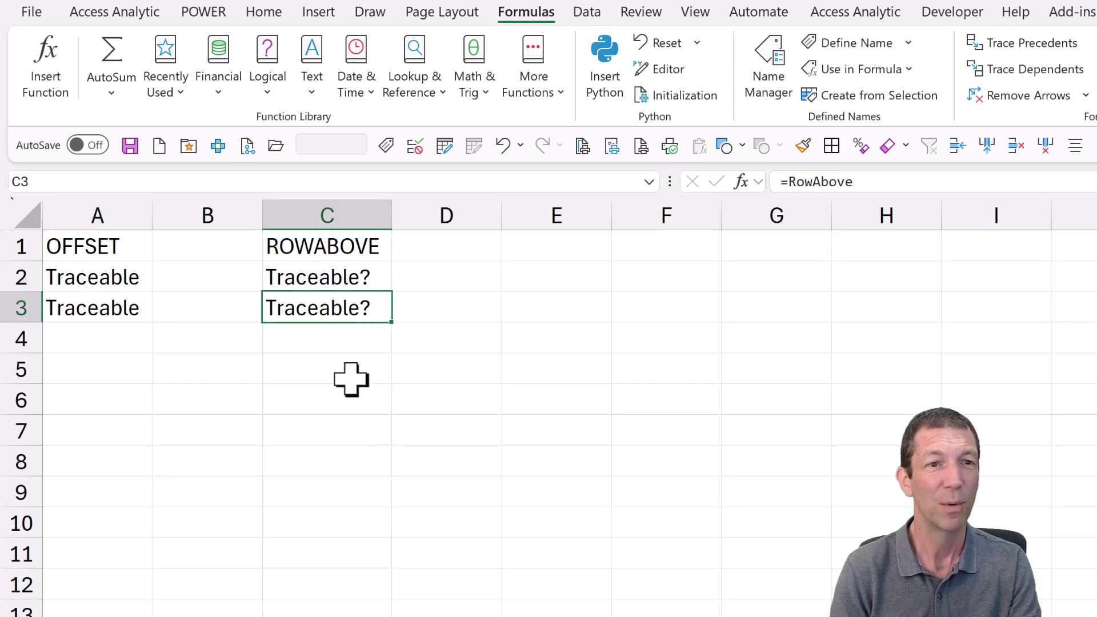
{"action": "key", "text": "F2"}
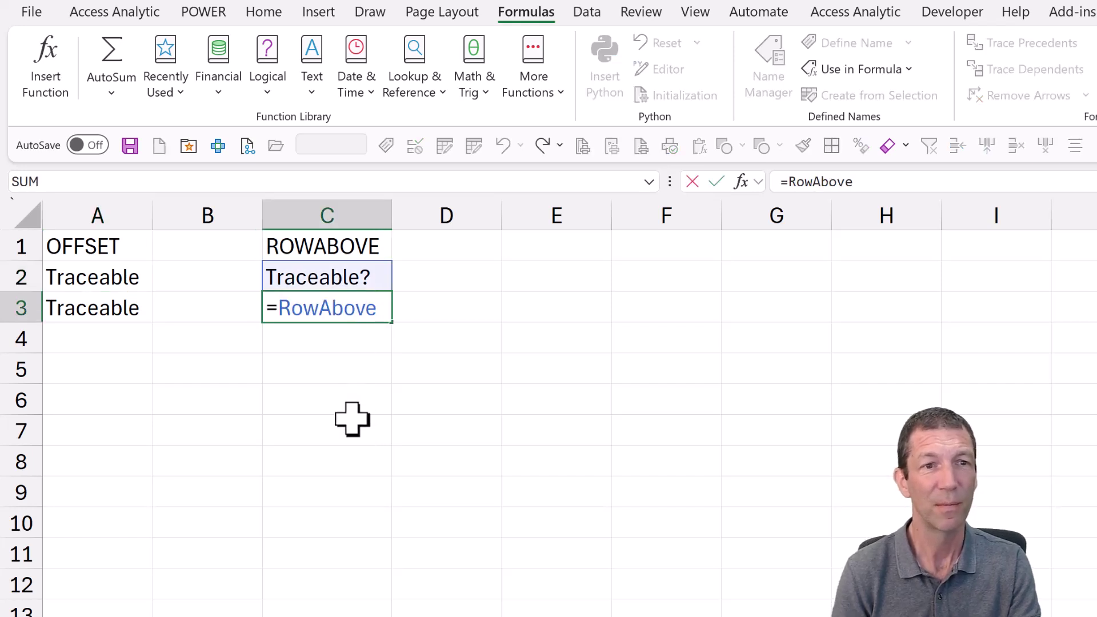
{"action": "key", "text": "shift+Return"}
{"action": "key", "text": "F2"}
{"action": "key", "text": "BackSpace"}
{"action": "key", "text": "Return"}
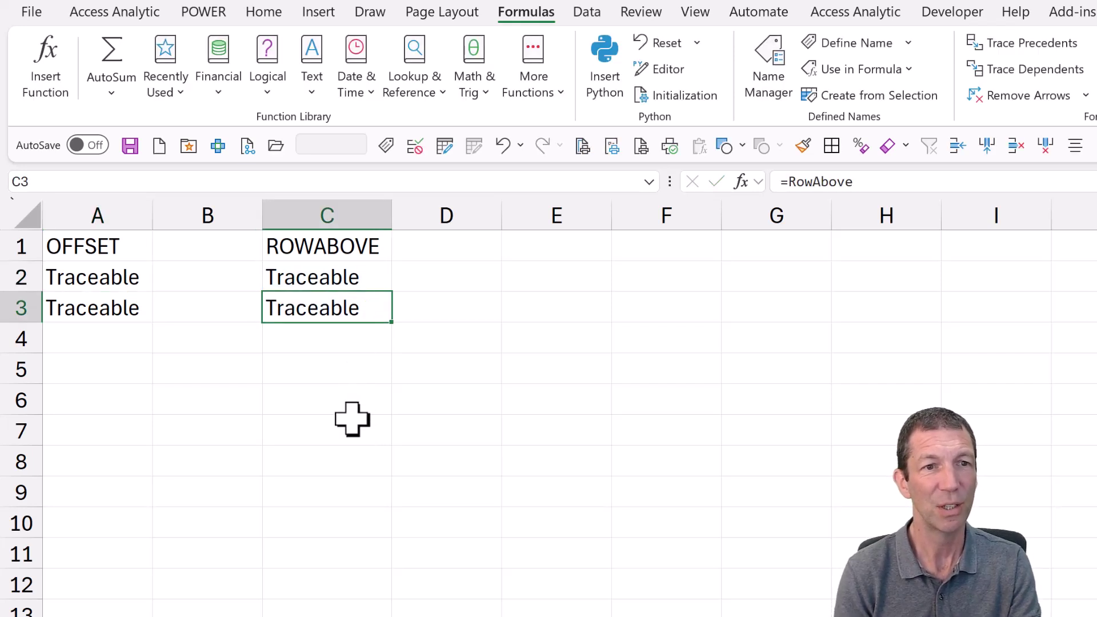
Trace Dependents on C2, drawing an arrow to C3's RowAbove formula
{"action": "key", "text": "shift+Return"}
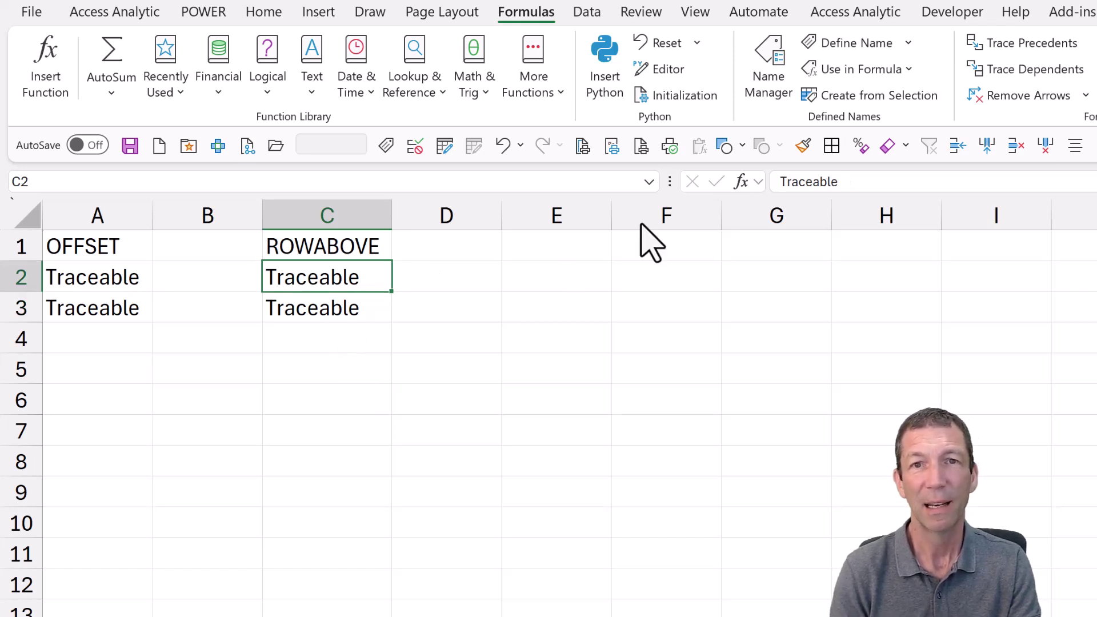
{"action": "left_click", "coordinate": [1050, 74]}
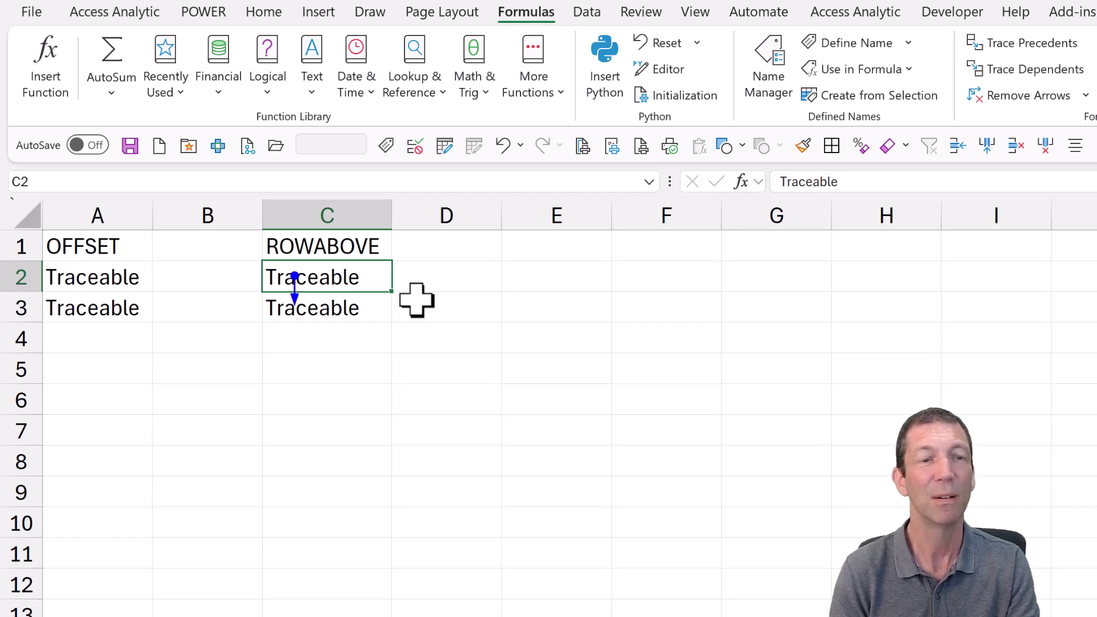
{"action": "left_click", "coordinate": [373, 312]}
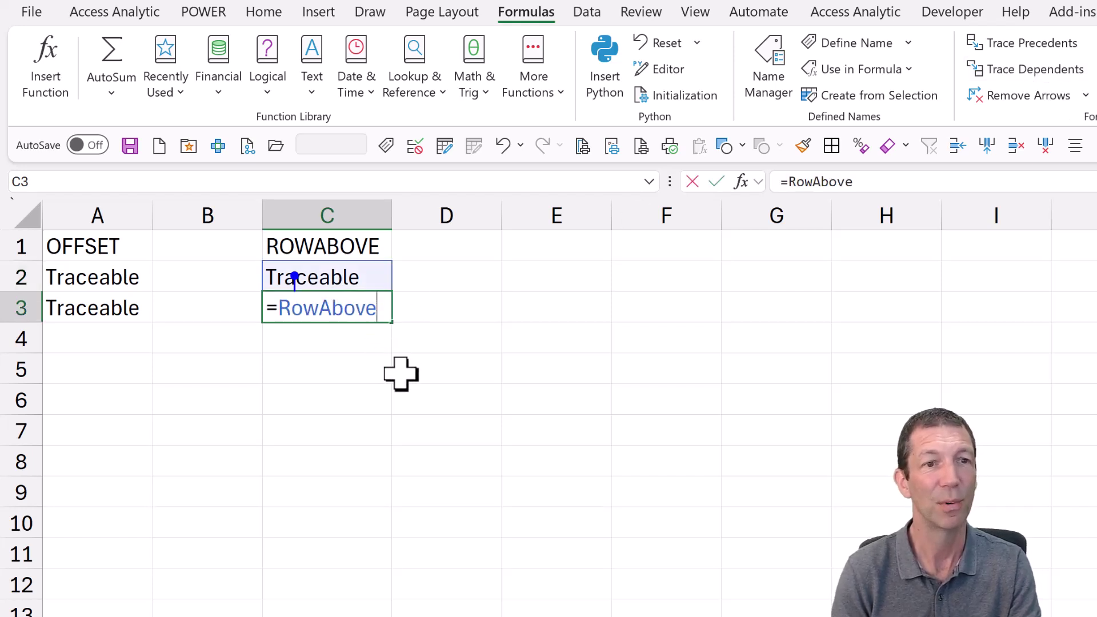
{"action": "key", "text": "ctrl+Return"}
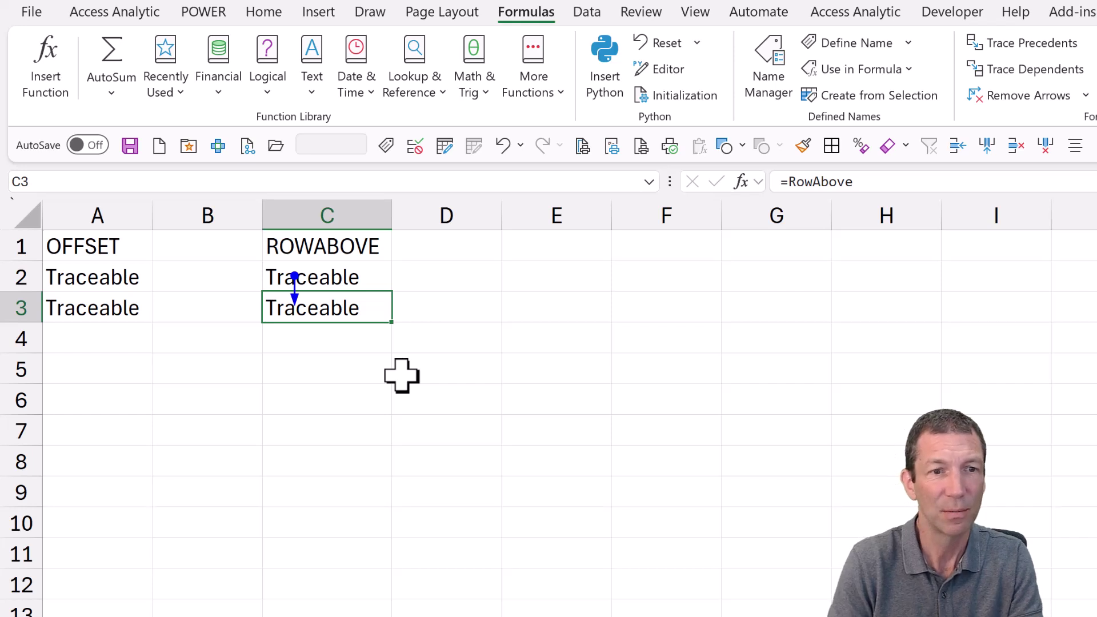
On a new blank sheet, select A2 and start a new name called MyRowAbove
{"action": "key", "text": "ctrl+n"}
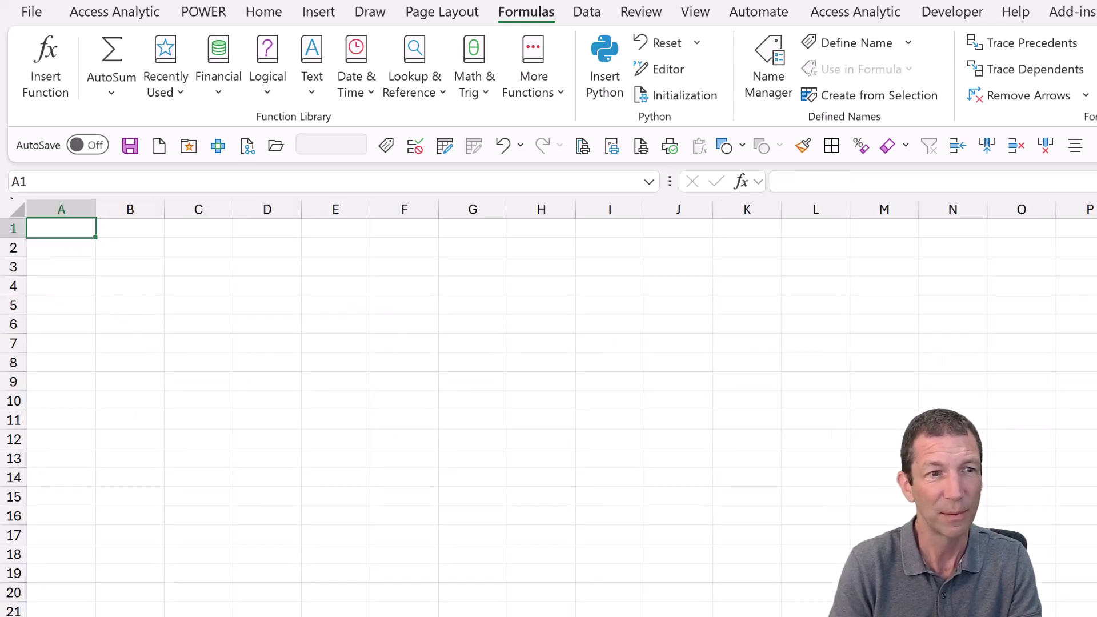
{"action": "scroll", "coordinate": [211, 390], "scroll_direction": "up", "scroll_amount": 10, "text": "ctrl"}
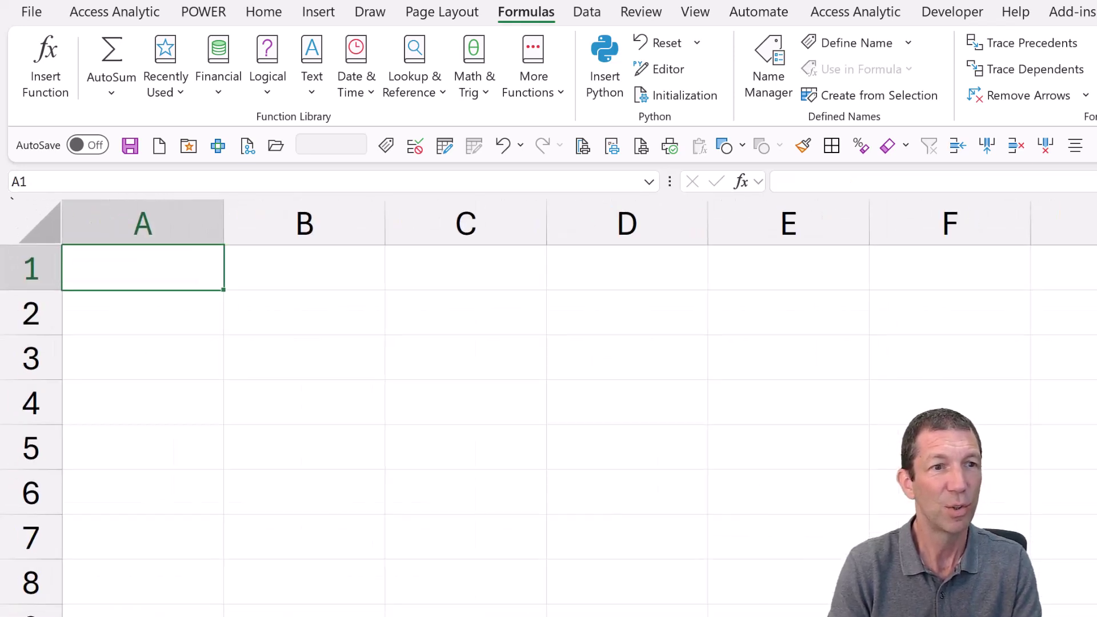
{"action": "left_click", "coordinate": [180, 322]}
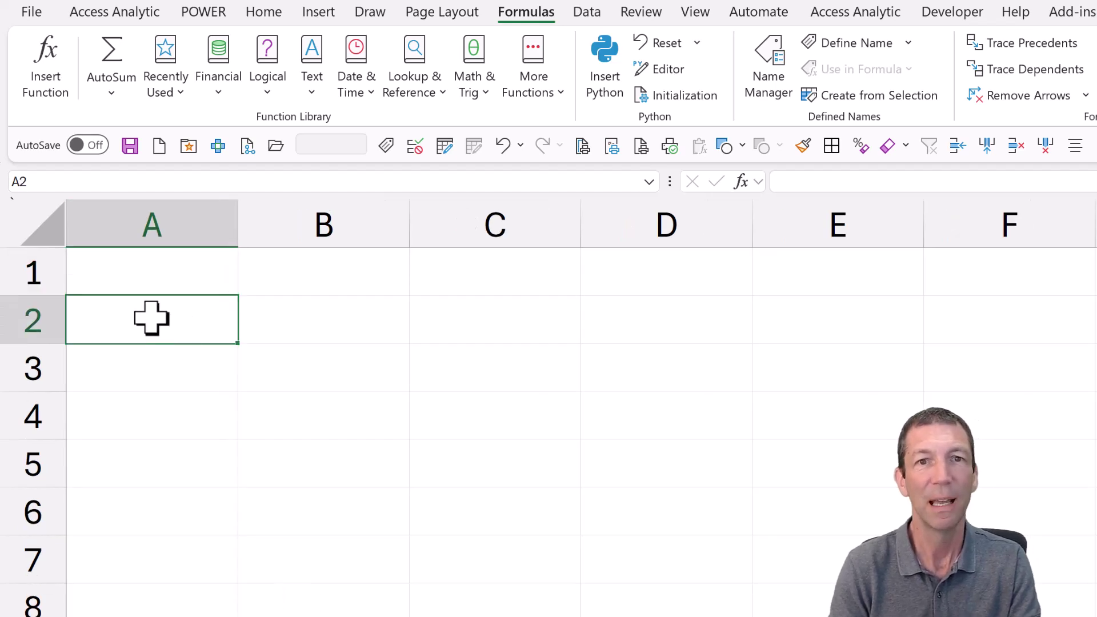
{"action": "left_click", "coordinate": [847, 50]}
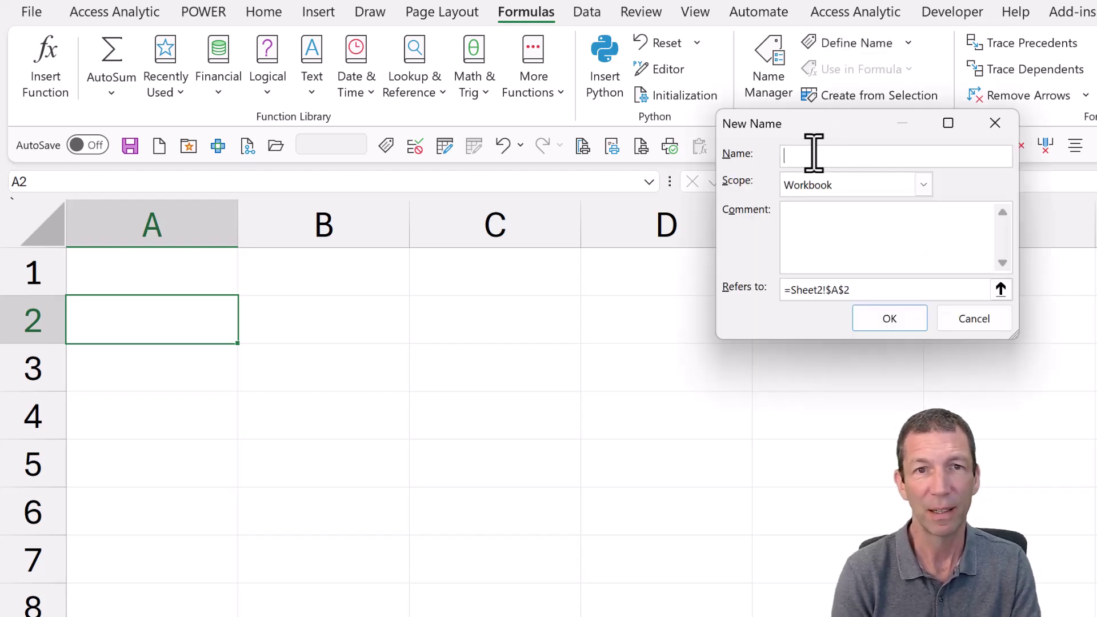
{"action": "type", "text": "MyRowAbo"}
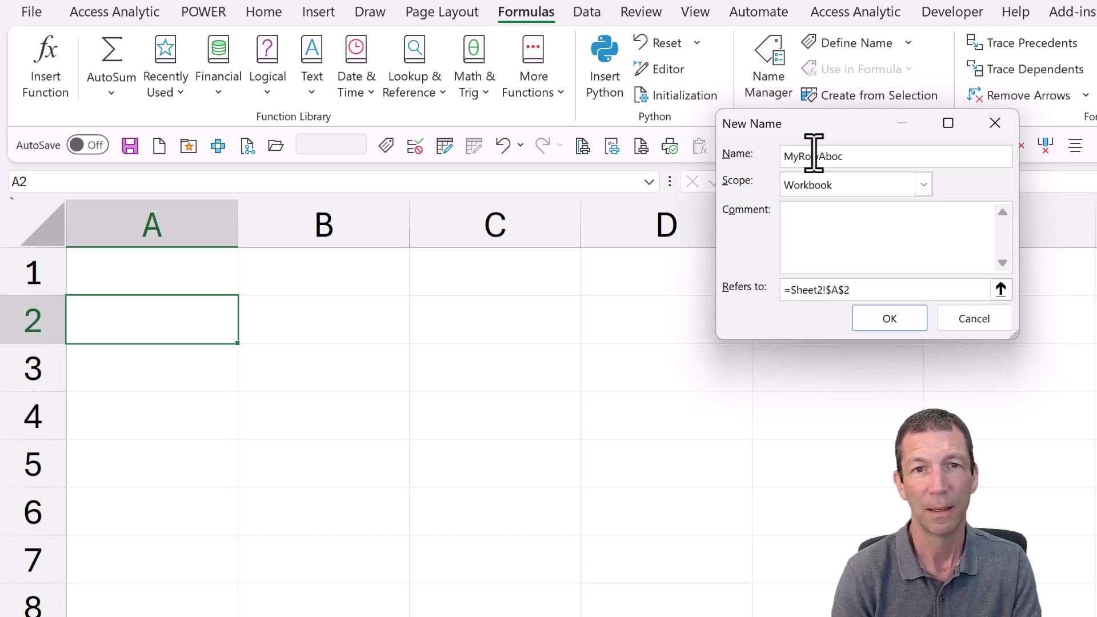
{"action": "type", "text": "ve"}
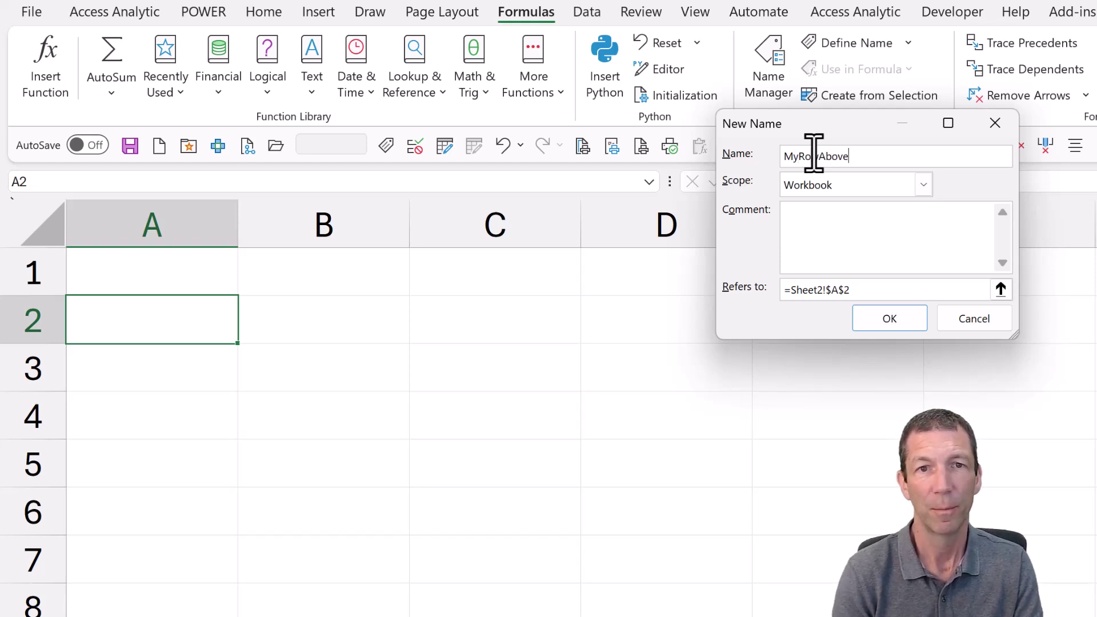
Point MyRowAbove at the fully relative =Sheet2!A1, scope it to Sheet2, and save it
{"action": "left_click", "coordinate": [854, 292]}
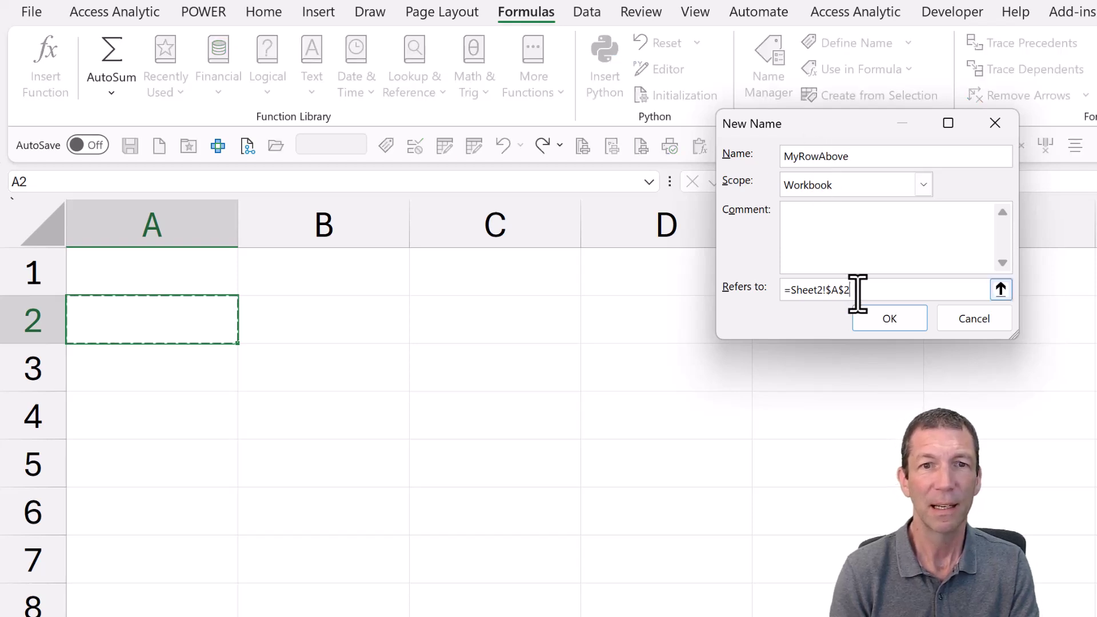
{"action": "left_click_drag", "start_coordinate": [855, 292], "coordinate": [747, 294]}
{"action": "left_click", "coordinate": [101, 278]}
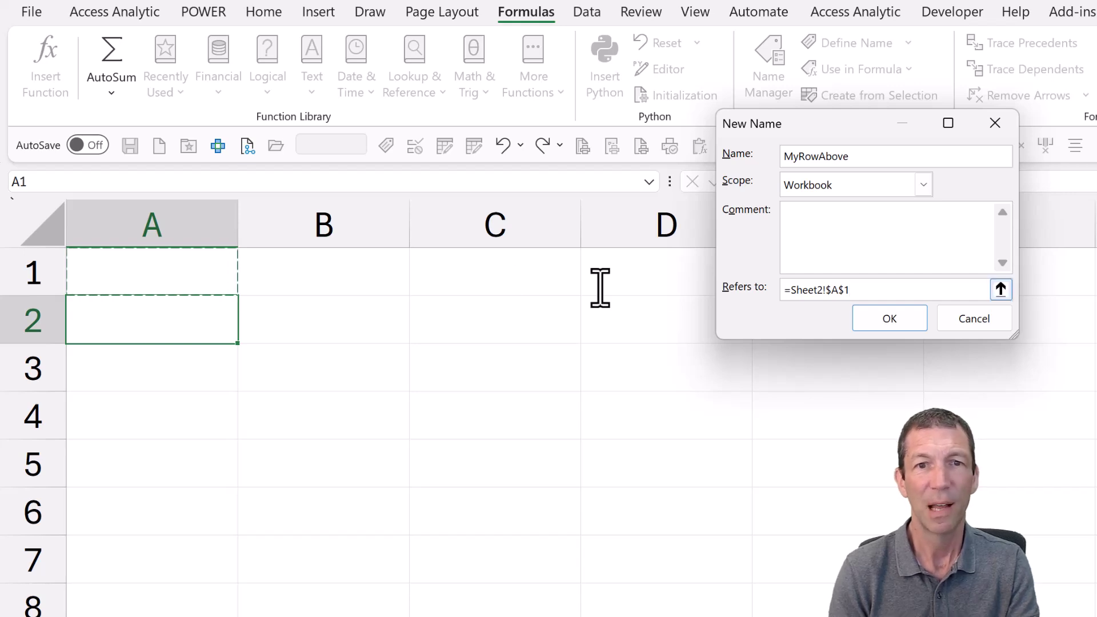
{"action": "left_click", "coordinate": [856, 292]}
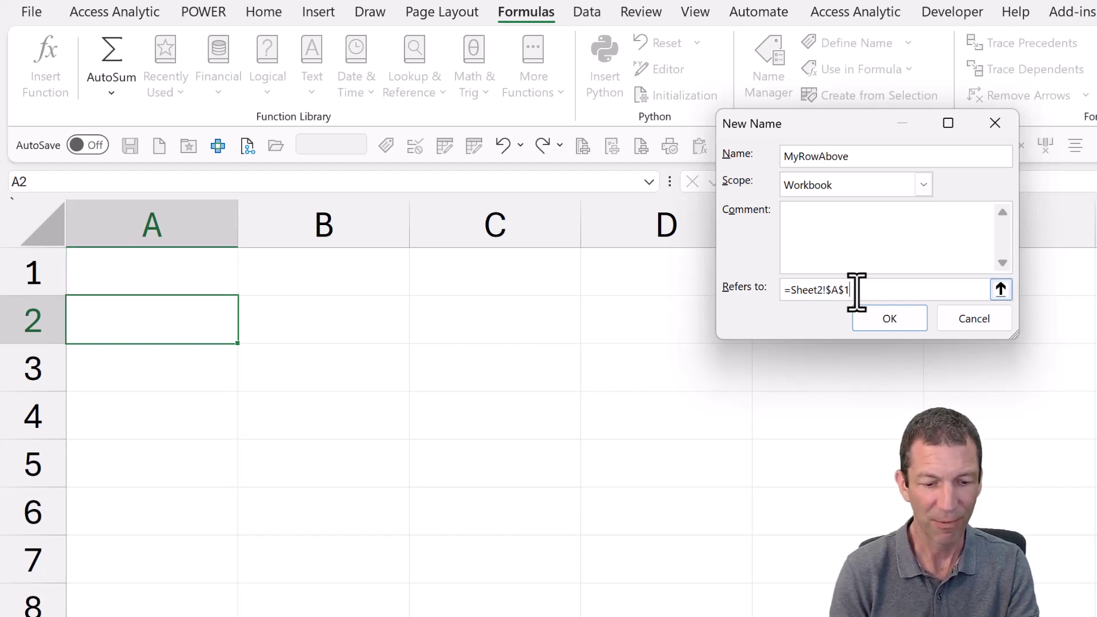
{"action": "key", "text": "F4"}
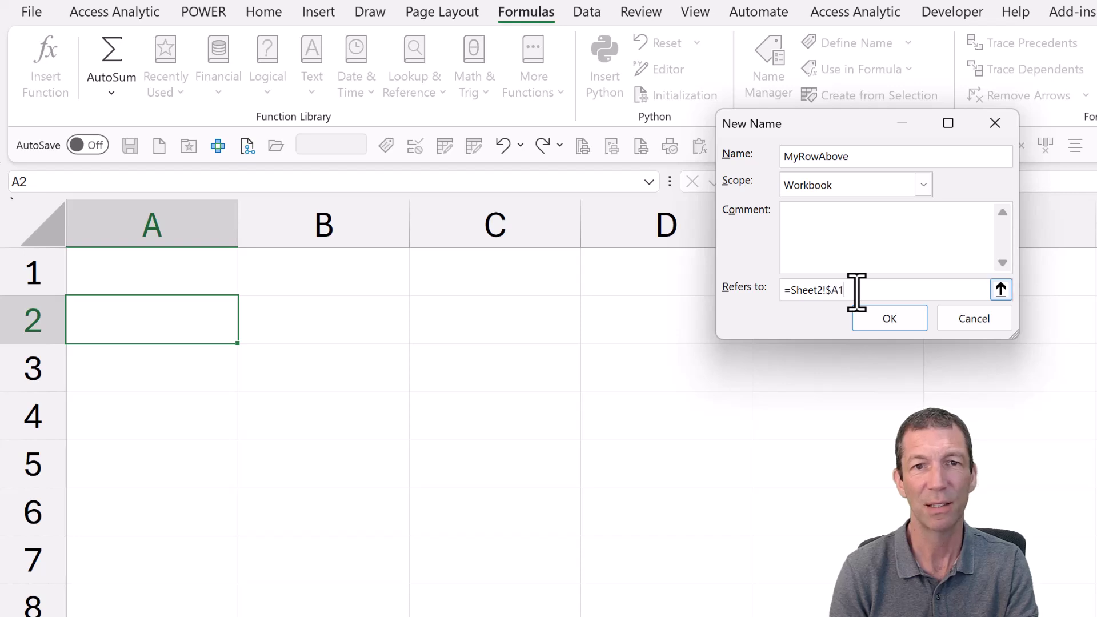
{"action": "key", "text": "F4"}
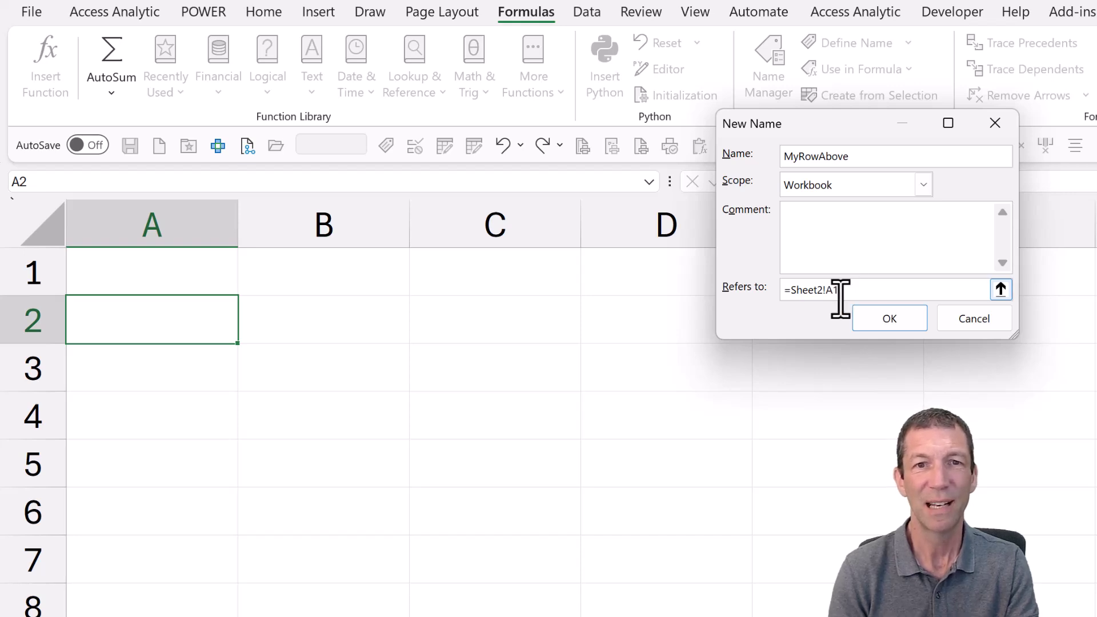
{"action": "left_click", "coordinate": [923, 186]}
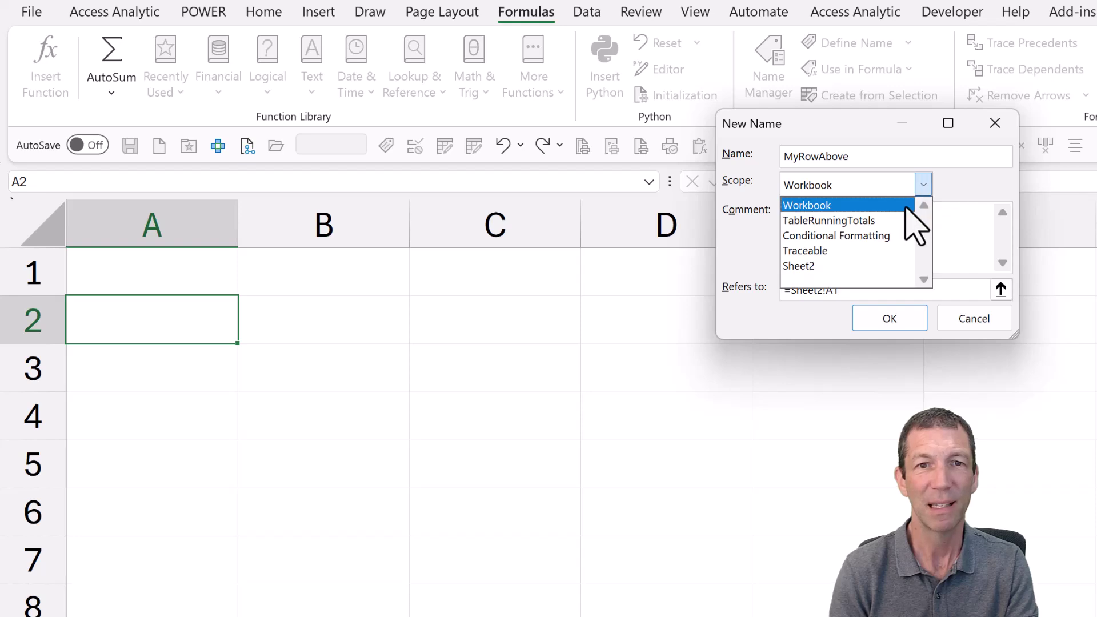
{"action": "left_click", "coordinate": [846, 265]}
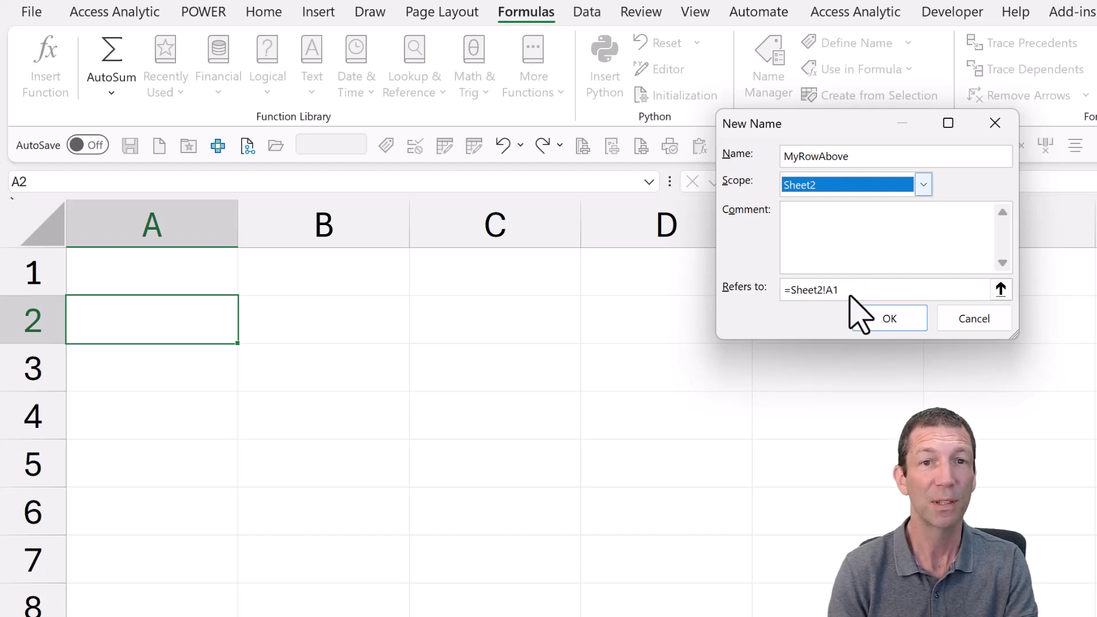
{"action": "left_click", "coordinate": [894, 321]}
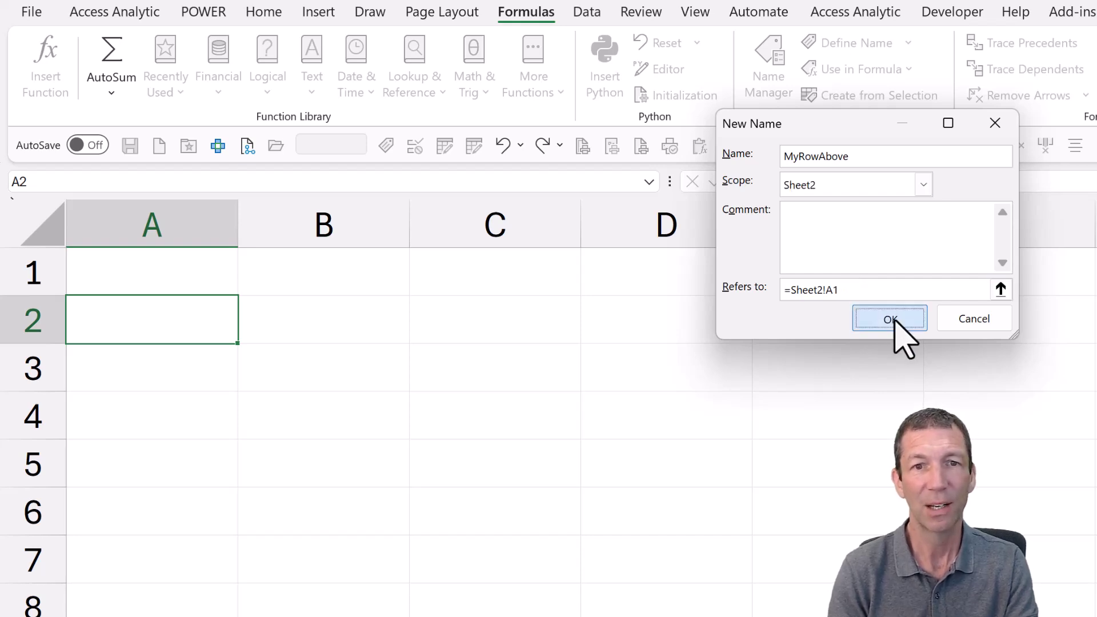
Enter 10 in A1 and =MyRowAbove in A2, which returns 10
{"action": "left_click", "coordinate": [143, 272]}
{"action": "type", "text": "10"}
{"action": "key", "text": "Return"}
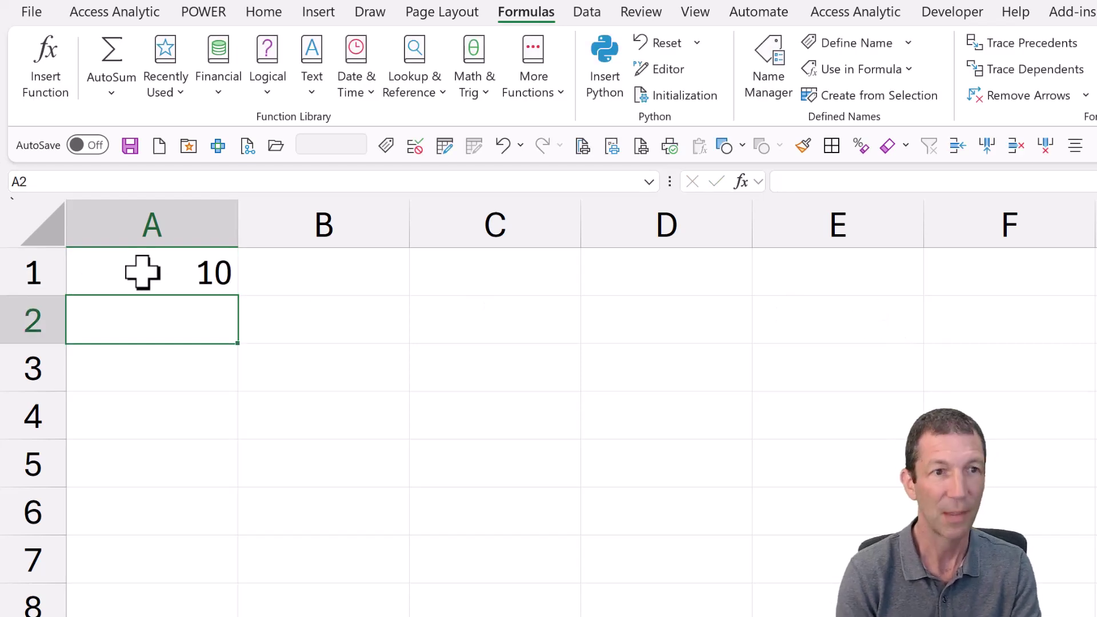
{"action": "type", "text": "=my"}
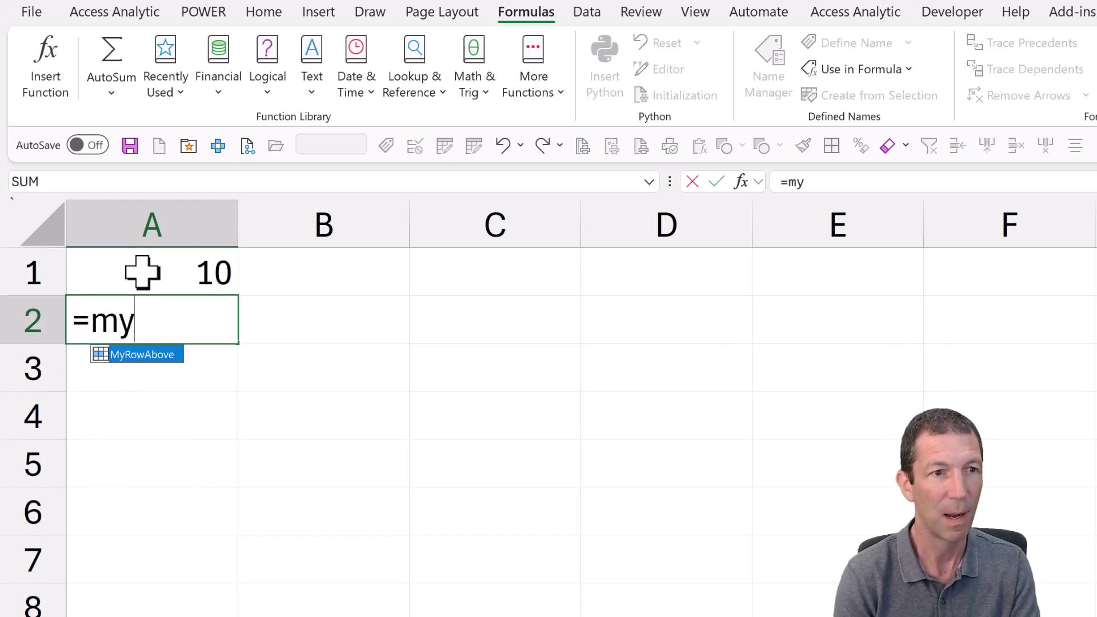
{"action": "key", "text": "Tab"}
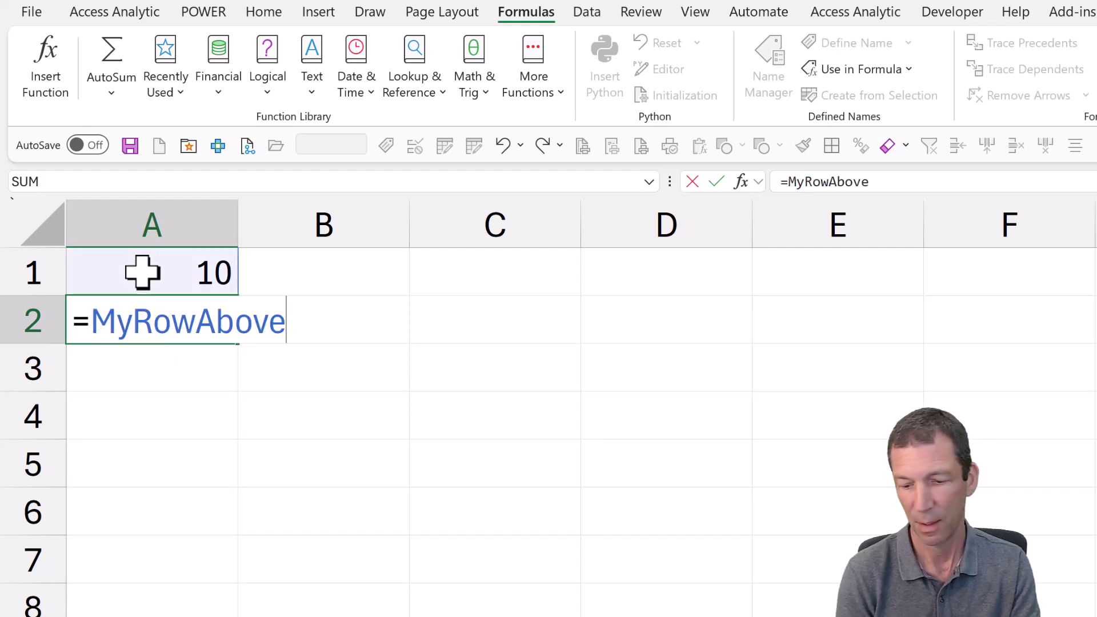
{"action": "key", "text": "Return"}
{"action": "key", "text": "Up"}
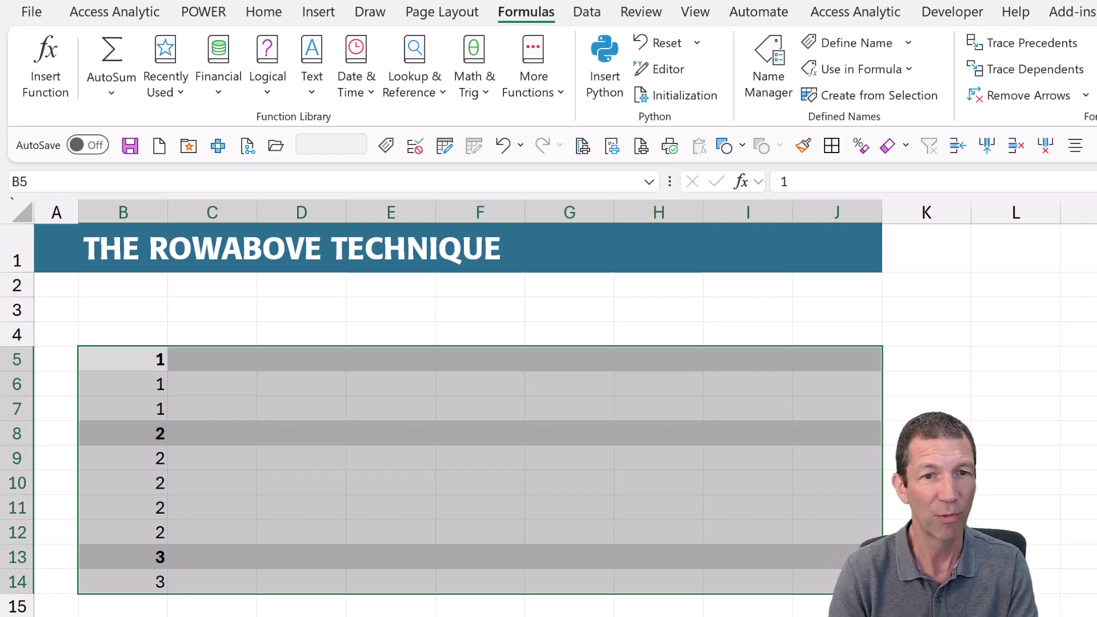
{"action": "left_click", "coordinate": [1086, 359]}
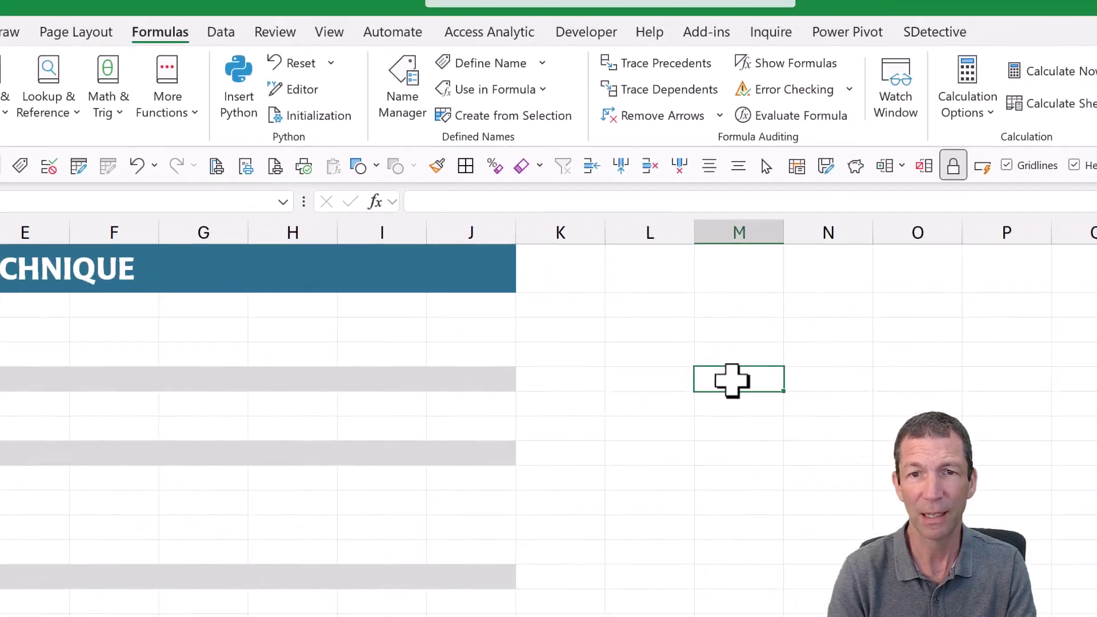
{"action": "left_click_drag", "start_coordinate": [712, 381], "coordinate": [1089, 597]}
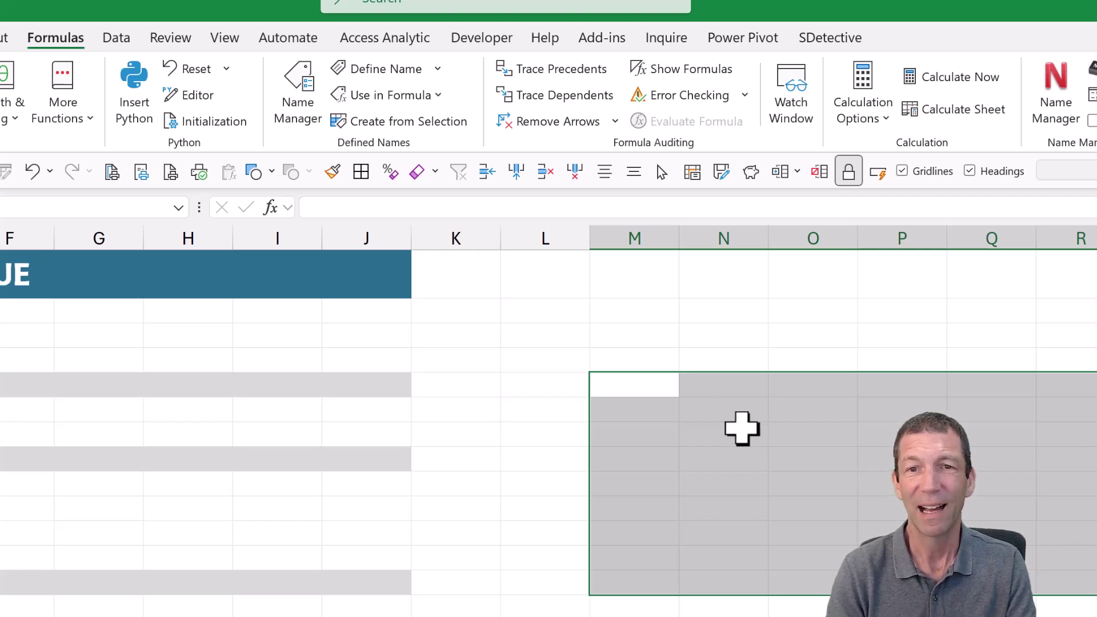
{"action": "left_click", "coordinate": [629, 384]}
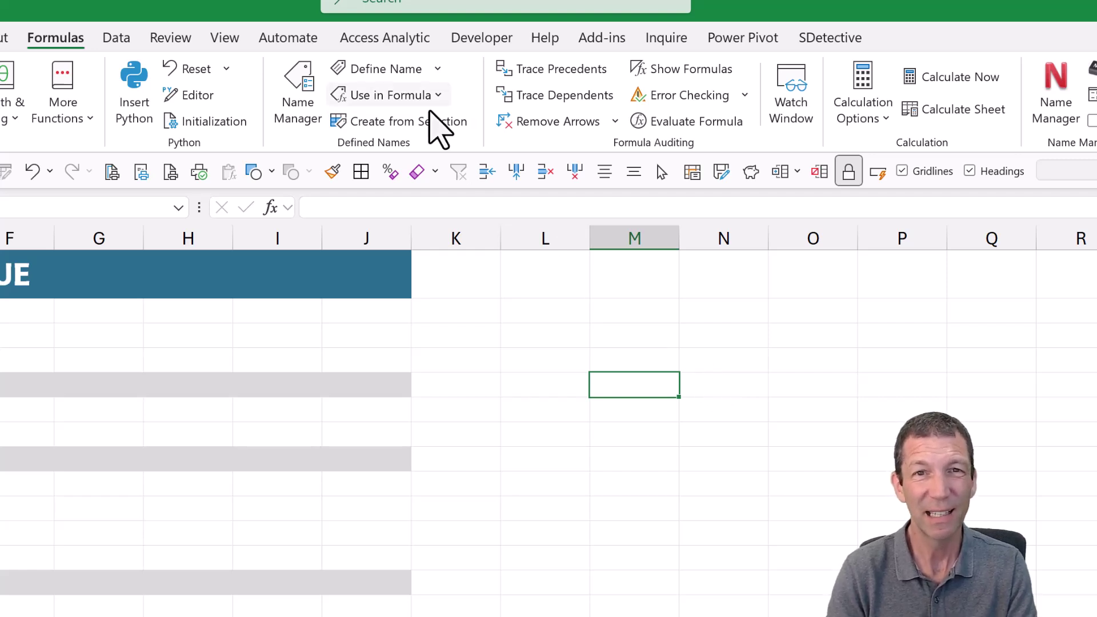
From M5, define RowAboveFirstColInRange scoped to Conditional Formatting, referring to ='Conditional Formatting'!$M4
{"action": "left_click", "coordinate": [392, 73]}
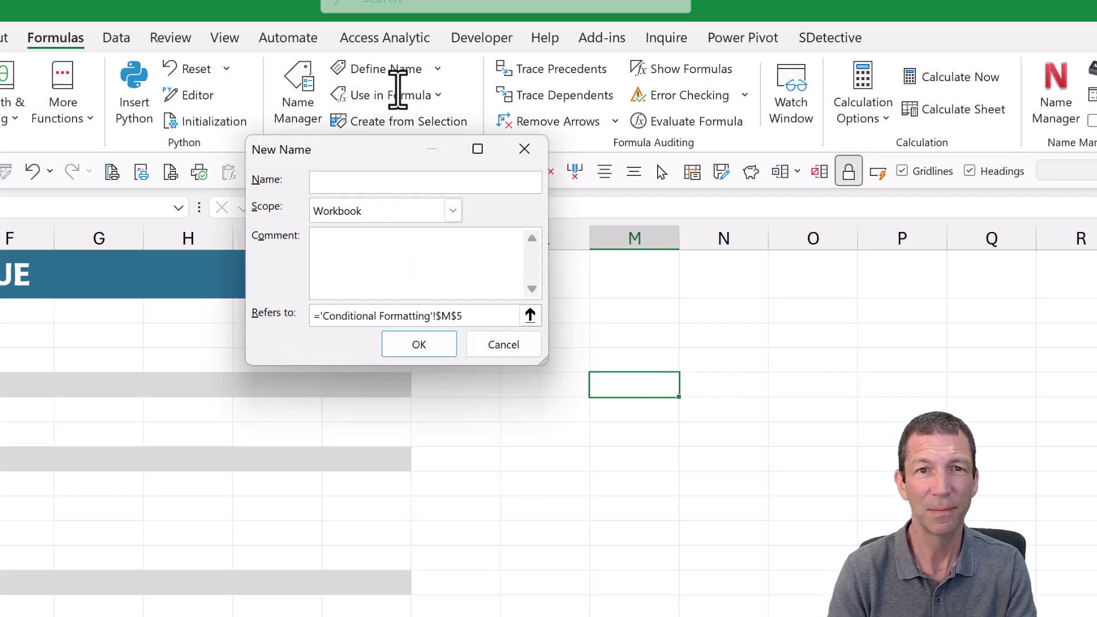
{"action": "left_click", "coordinate": [453, 210]}
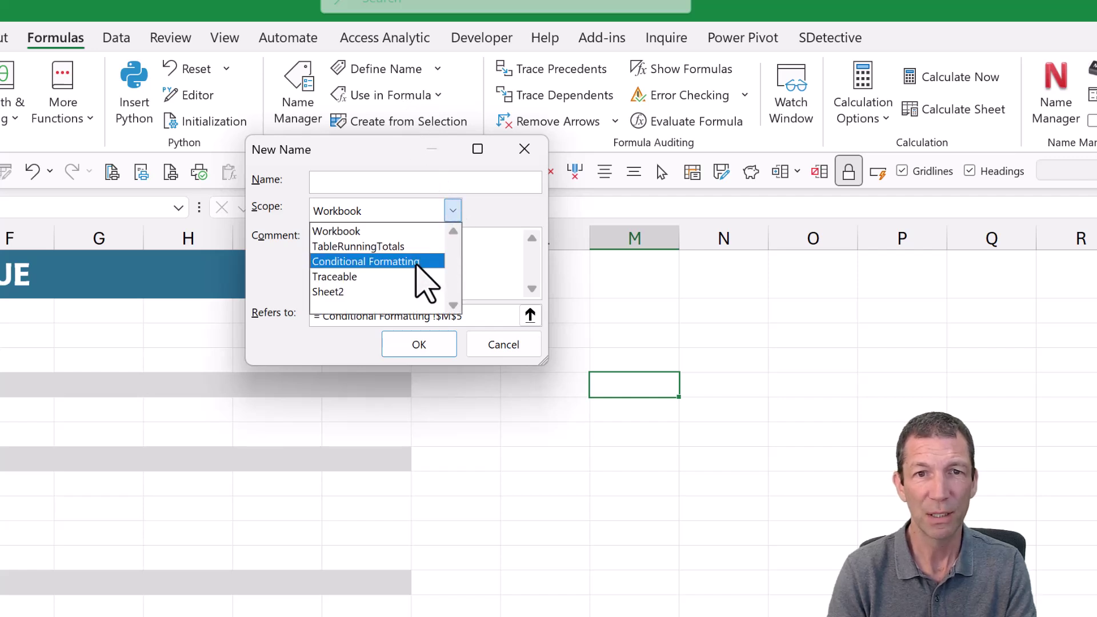
{"action": "left_click", "coordinate": [421, 256]}
{"action": "left_click", "coordinate": [403, 182]}
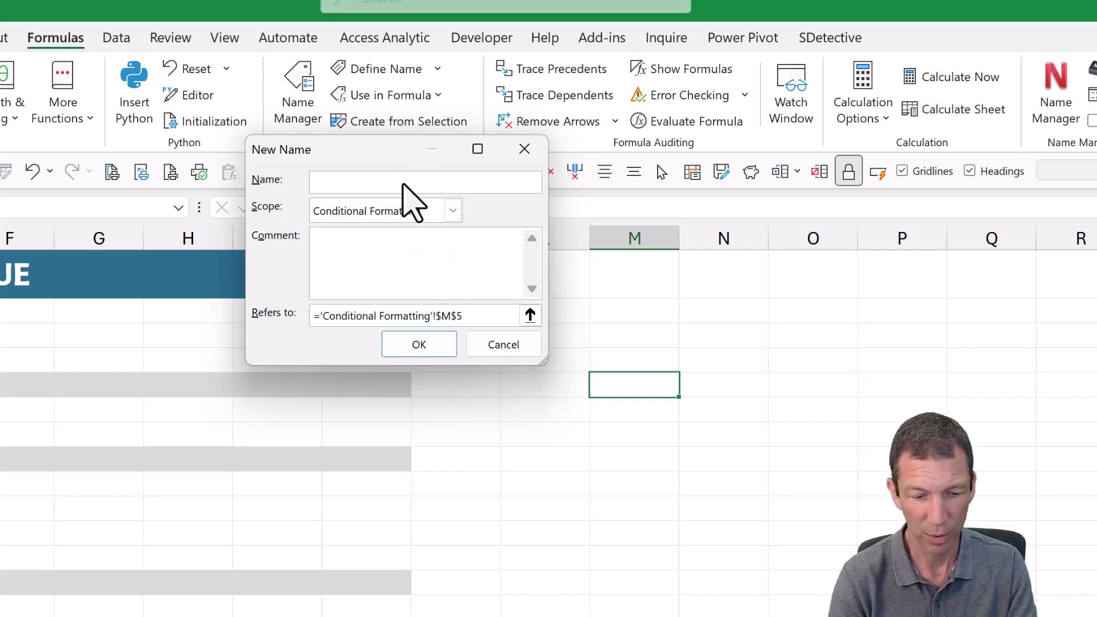
{"action": "type", "text": "RowAboveFirst"}
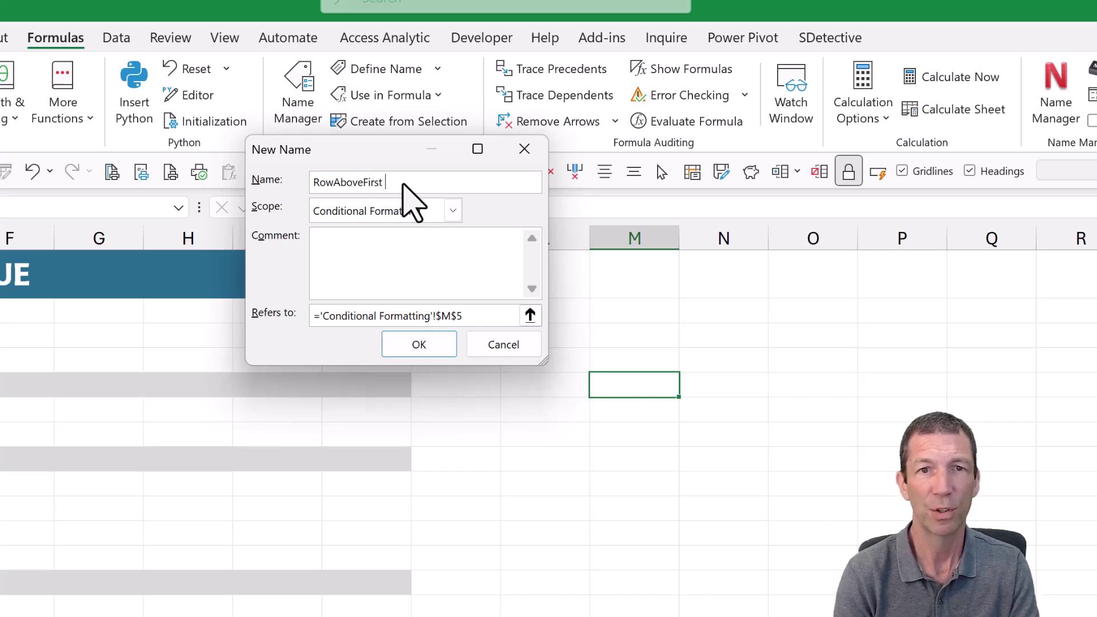
{"action": "type", "text": "ColIn"}
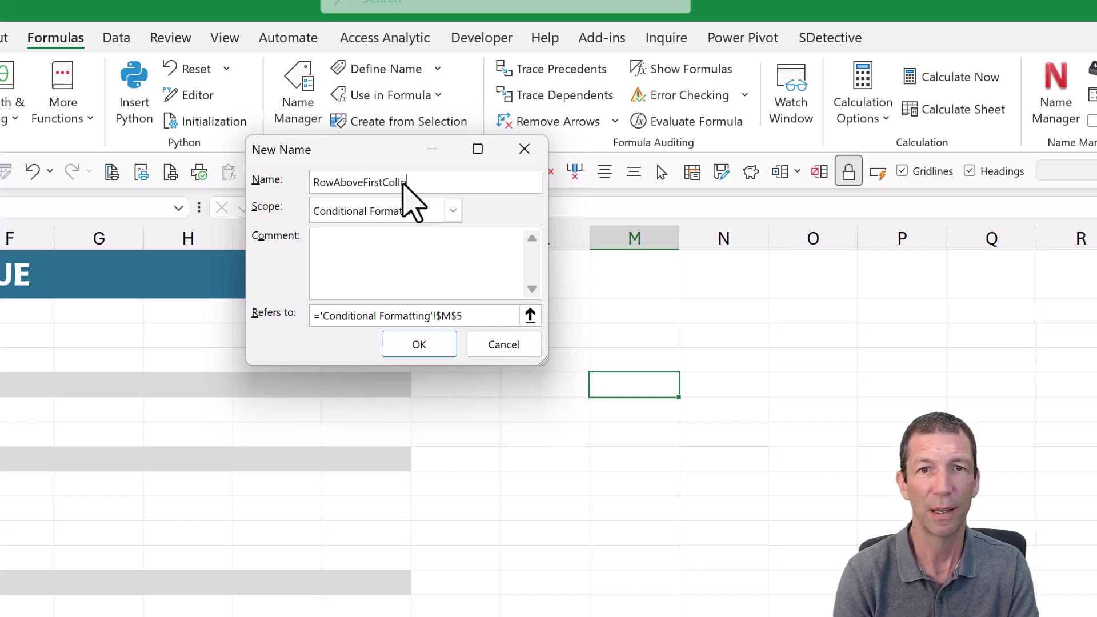
{"action": "type", "text": "Range"}
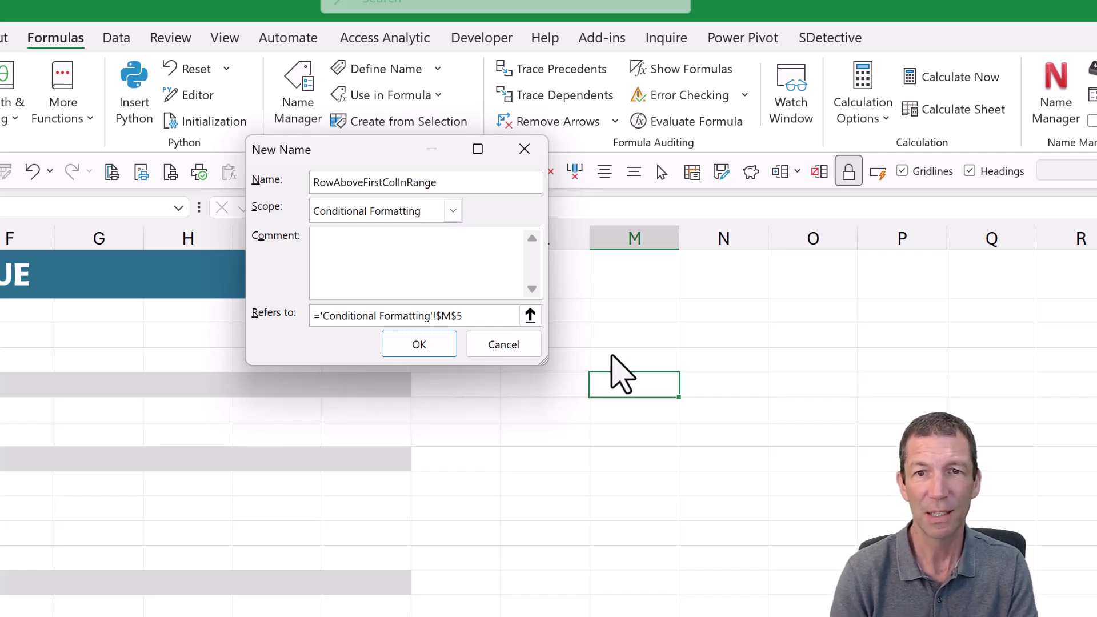
{"action": "left_click_drag", "start_coordinate": [495, 316], "coordinate": [209, 326]}
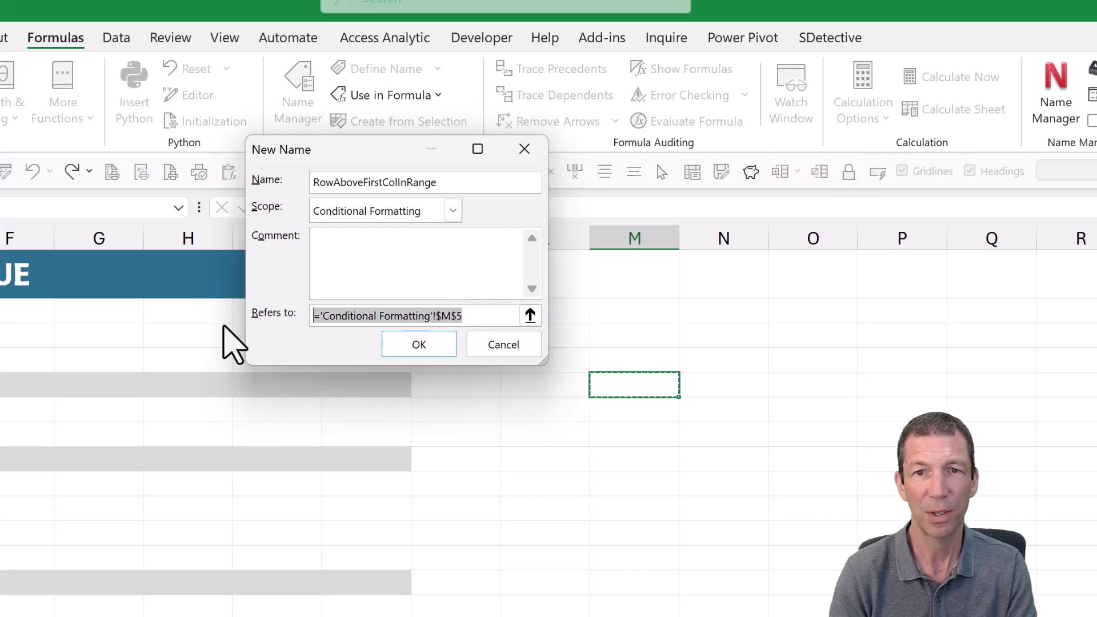
{"action": "left_click", "coordinate": [635, 360]}
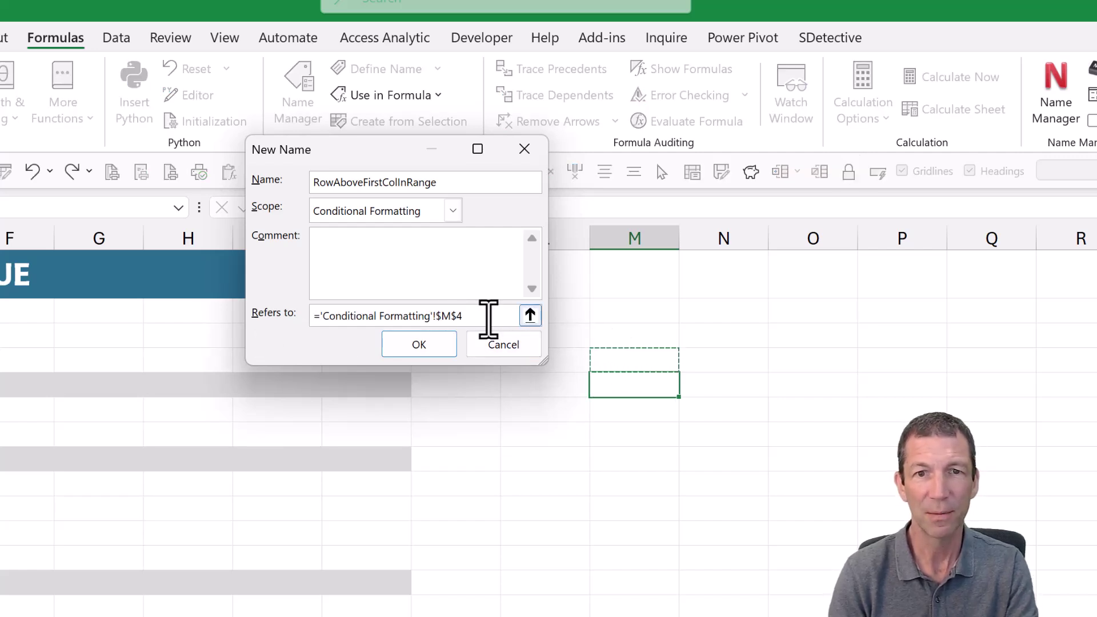
{"action": "key", "text": "F4"}
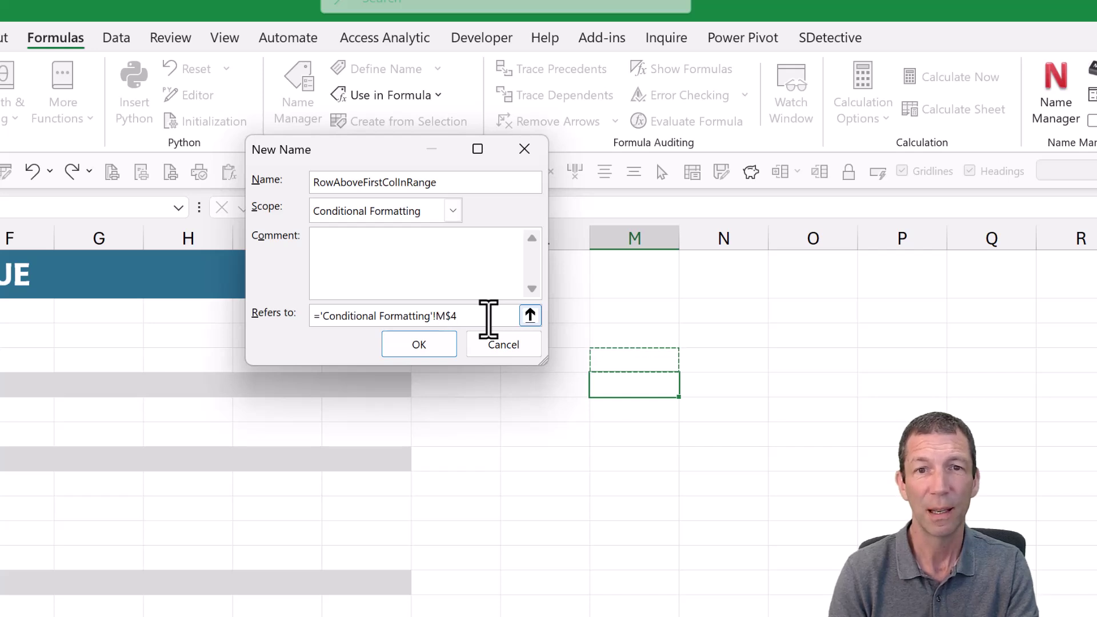
{"action": "key", "text": "F4"}
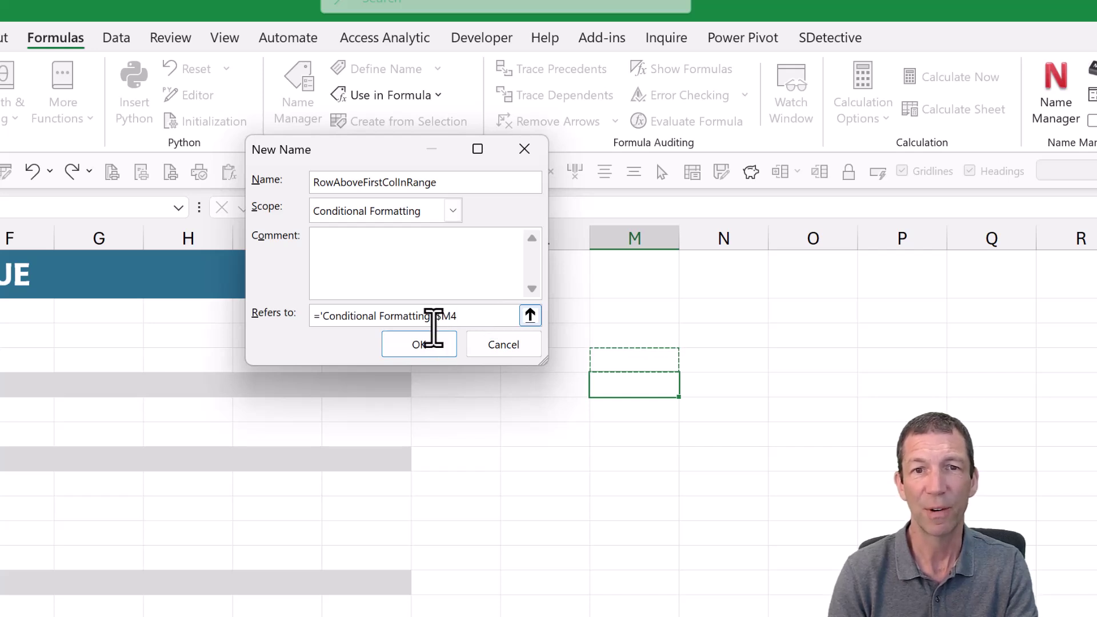
{"action": "left_click", "coordinate": [439, 344]}
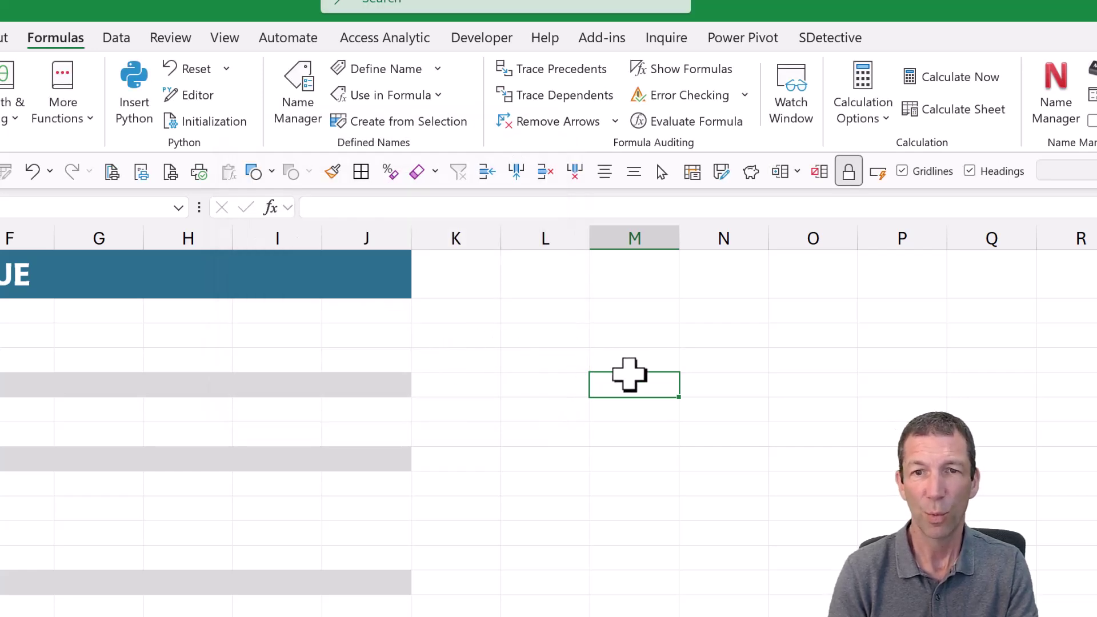
Enter 10 in M4 and =RowAboveFirstColInRange in M5
{"action": "key", "text": "Up"}
{"action": "type", "text": "10"}
{"action": "key", "text": "Return"}
{"action": "key", "text": "F2"}
{"action": "type", "text": "=ro"}
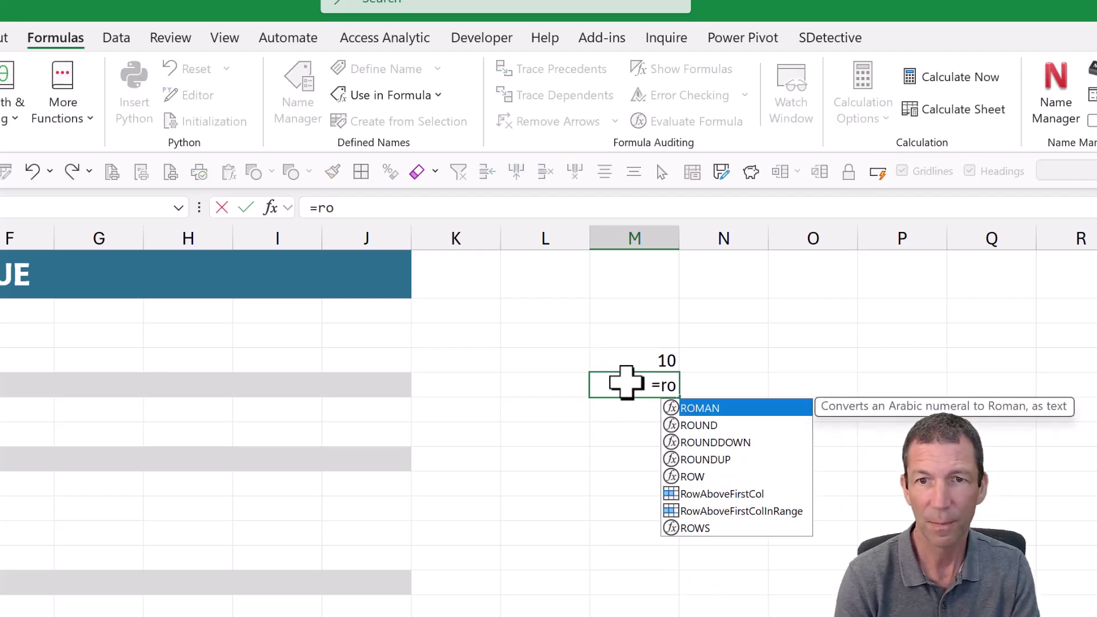
{"action": "key", "text": "Down"}
{"action": "key", "text": "Down"}
{"action": "key", "text": "Down"}
{"action": "key", "text": "Down"}
{"action": "key", "text": "Down"}
{"action": "key", "text": "Down"}
{"action": "key", "text": "Tab"}
{"action": "key", "text": "Return"}
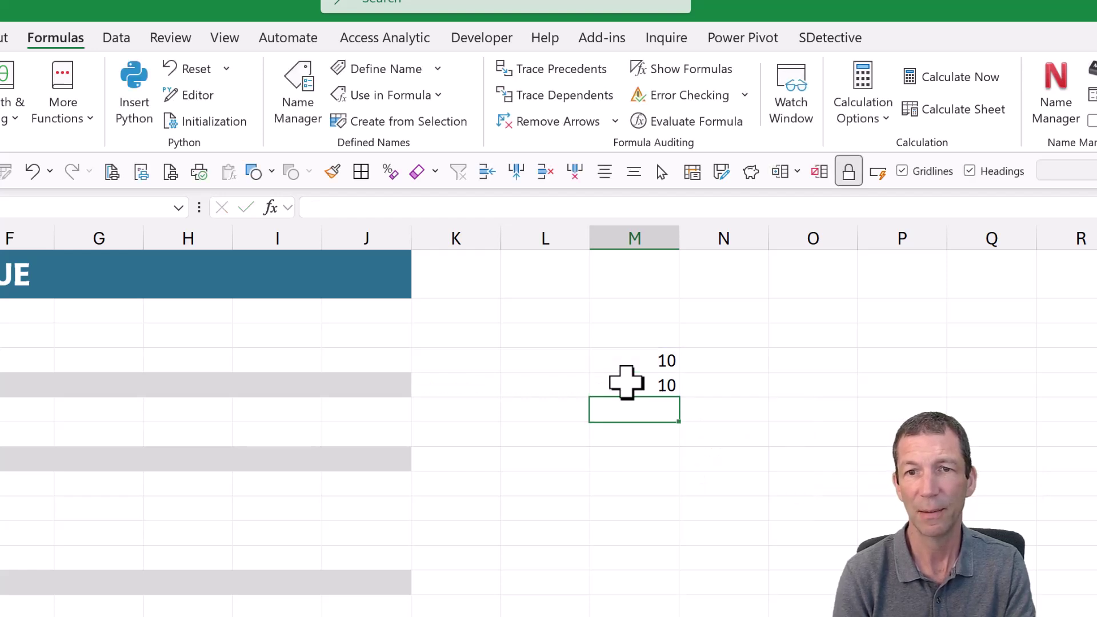
Enter =RowAboveFirstColInRange in N5 as well, which also returns 10
{"action": "key", "text": "Up"}
{"action": "key", "text": "Right"}
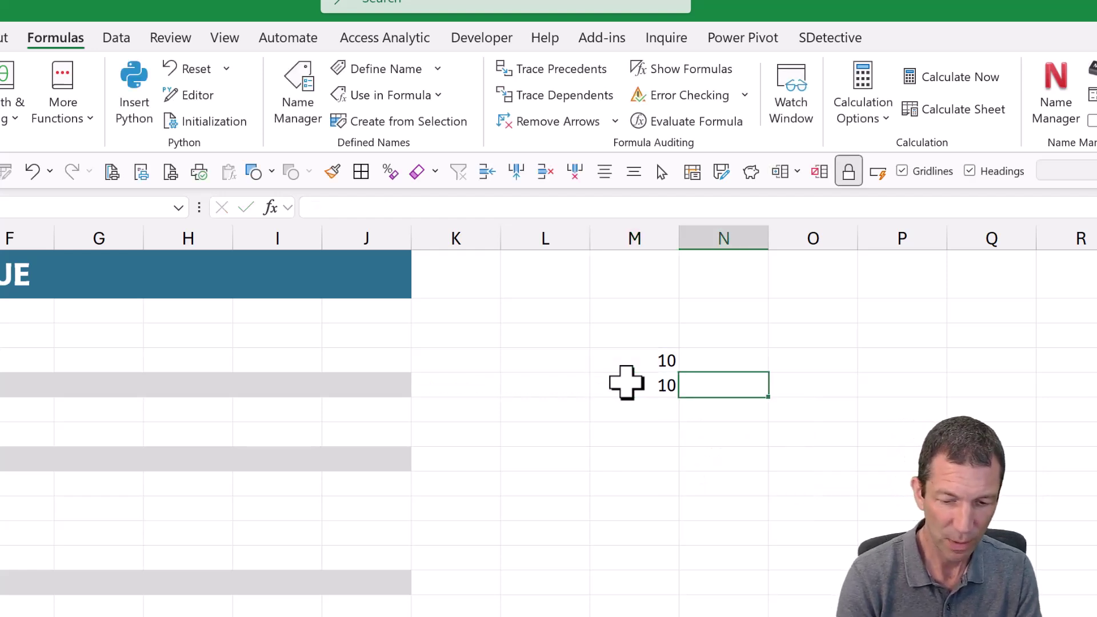
{"action": "type", "text": "=row"}
{"action": "key", "text": "Down"}
{"action": "key", "text": "Down"}
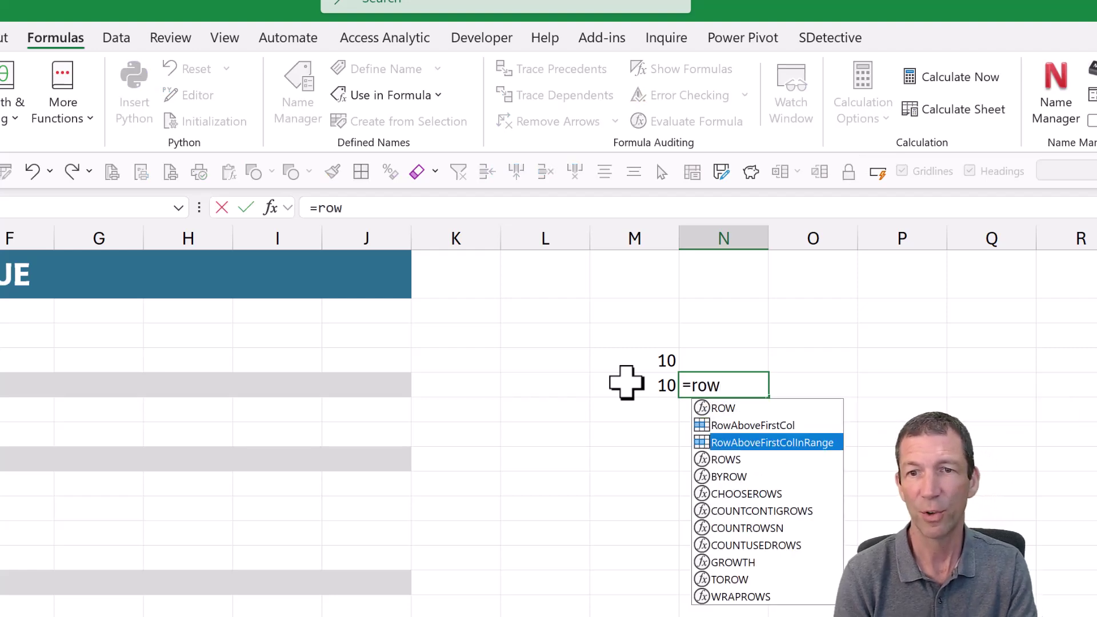
{"action": "key", "text": "Tab"}
{"action": "key", "text": "ctrl+Return"}
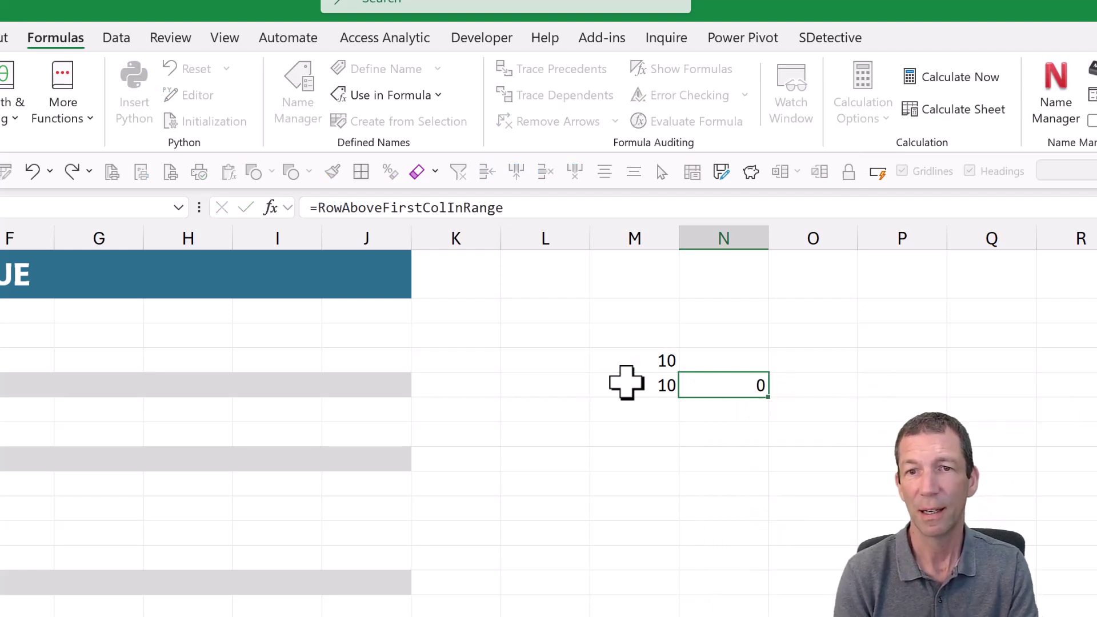
{"action": "key", "text": "Right"}
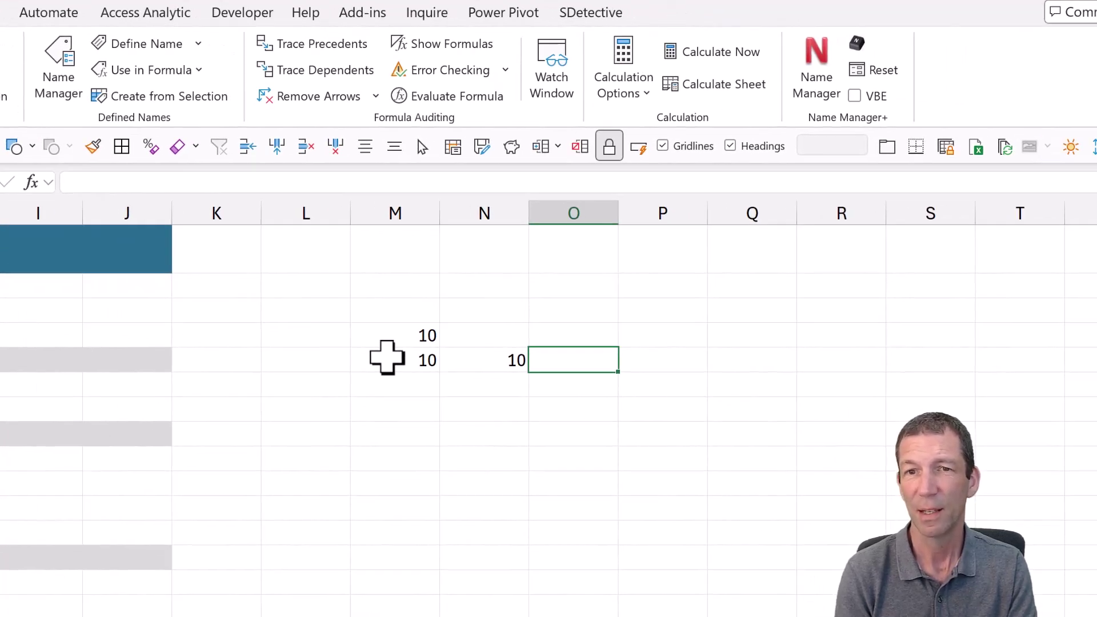
{"action": "key", "text": "Left"}
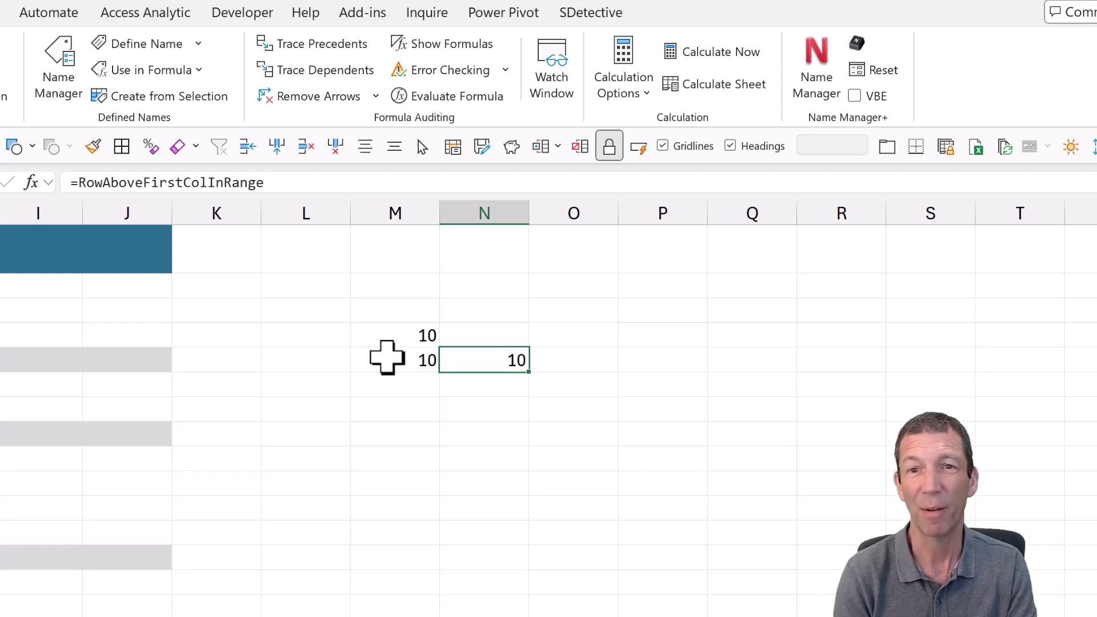
Clear the old formula from N5 and the 10 from M4
{"action": "key", "text": "Delete"}
{"action": "key", "text": "Left"}
{"action": "key", "text": "Up"}
{"action": "key", "text": "Delete"}
{"action": "key", "text": "Down"}
{"action": "key", "text": "Up"}
{"action": "key", "text": "Down"}
{"action": "key", "text": "Down"}
{"action": "key", "text": "Up"}
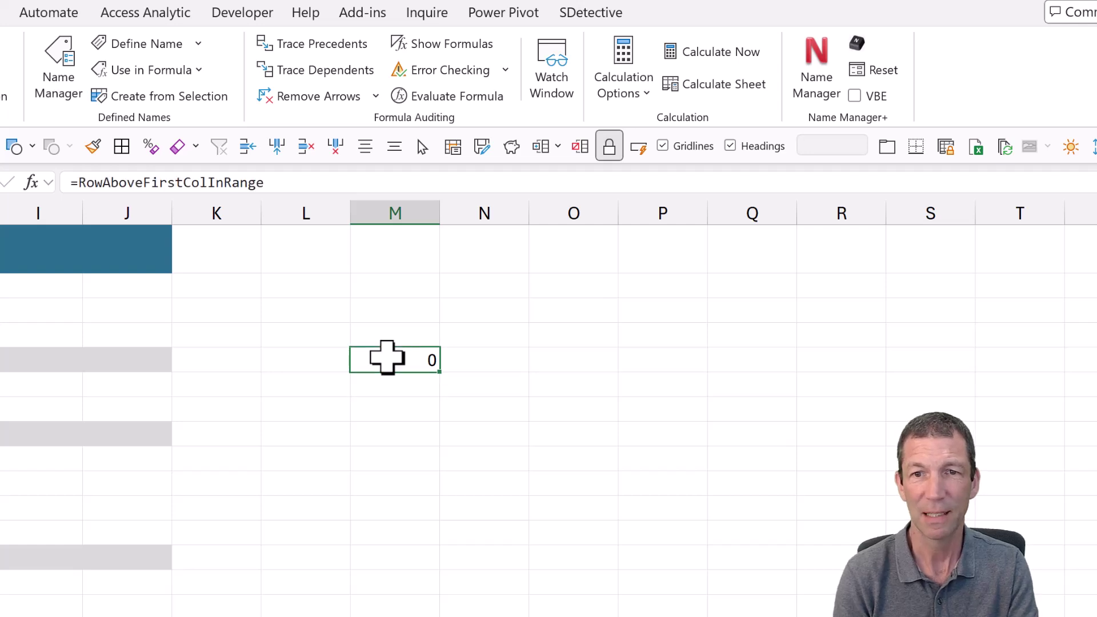
Fill cells M5 through M9 with the test value 1
{"action": "type", "text": "1"}
{"action": "key", "text": "Return"}
{"action": "type", "text": "1"}
{"action": "key", "text": "Return"}
{"action": "type", "text": "1"}
{"action": "key", "text": "Return"}
{"action": "type", "text": "1"}
{"action": "key", "text": "Return"}
{"action": "type", "text": "1"}
{"action": "key", "text": "Return"}
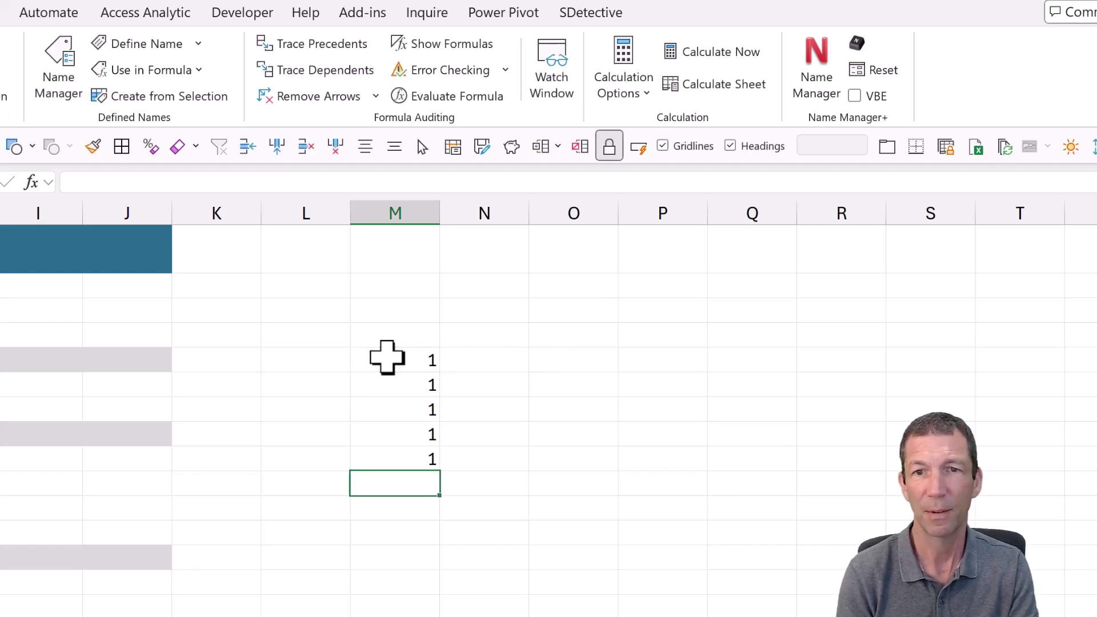
Select the range M5:S9 for formatting
{"action": "key", "text": "Up"}
{"action": "key", "text": "Up"}
{"action": "key", "text": "Up"}
{"action": "key", "text": "Up"}
{"action": "key", "text": "Up"}
{"action": "key", "text": "shift+Down"}
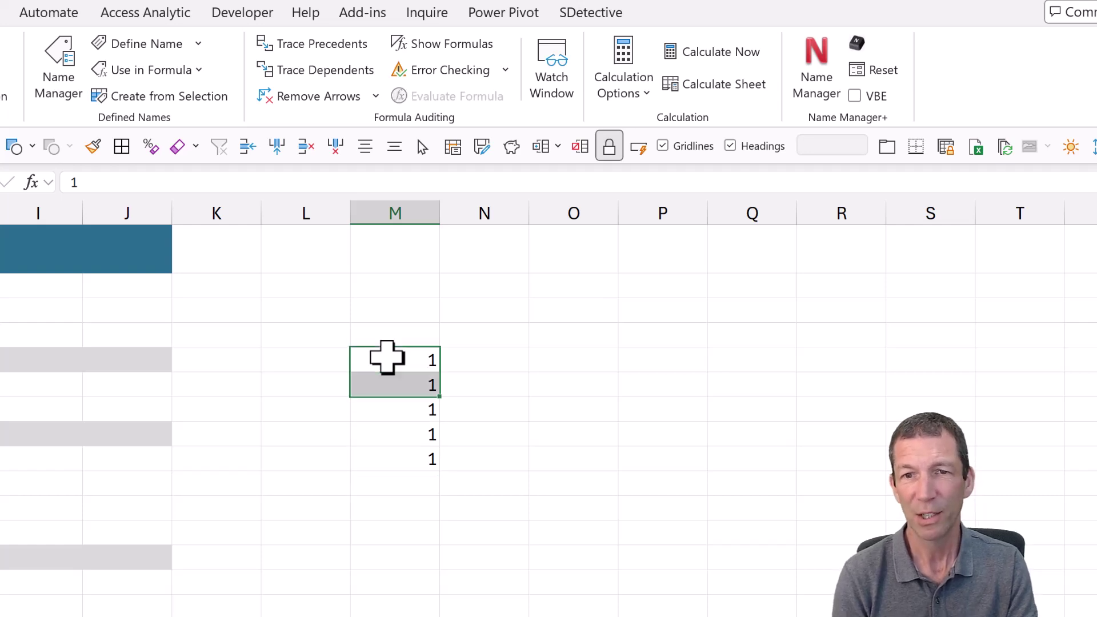
{"action": "key", "text": "shift+Down"}
{"action": "key", "text": "shift+Down"}
{"action": "key", "text": "shift+Down"}
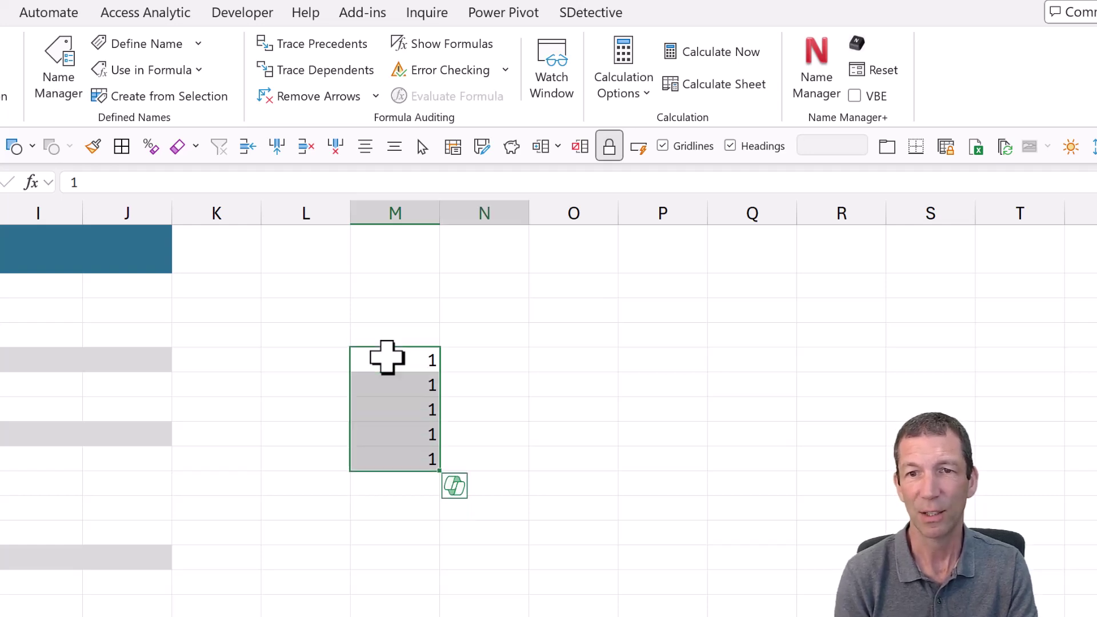
{"action": "key", "text": "shift+Right"}
{"action": "key", "text": "shift+Right"}
{"action": "key", "text": "shift+Right"}
{"action": "key", "text": "shift+Right"}
{"action": "key", "text": "shift+Right"}
{"action": "key", "text": "shift+Right"}
{"action": "key", "text": "shift+Right"}
{"action": "key", "text": "shift+Right"}
{"action": "key", "text": "shift+Left"}
{"action": "key", "text": "shift+Left"}
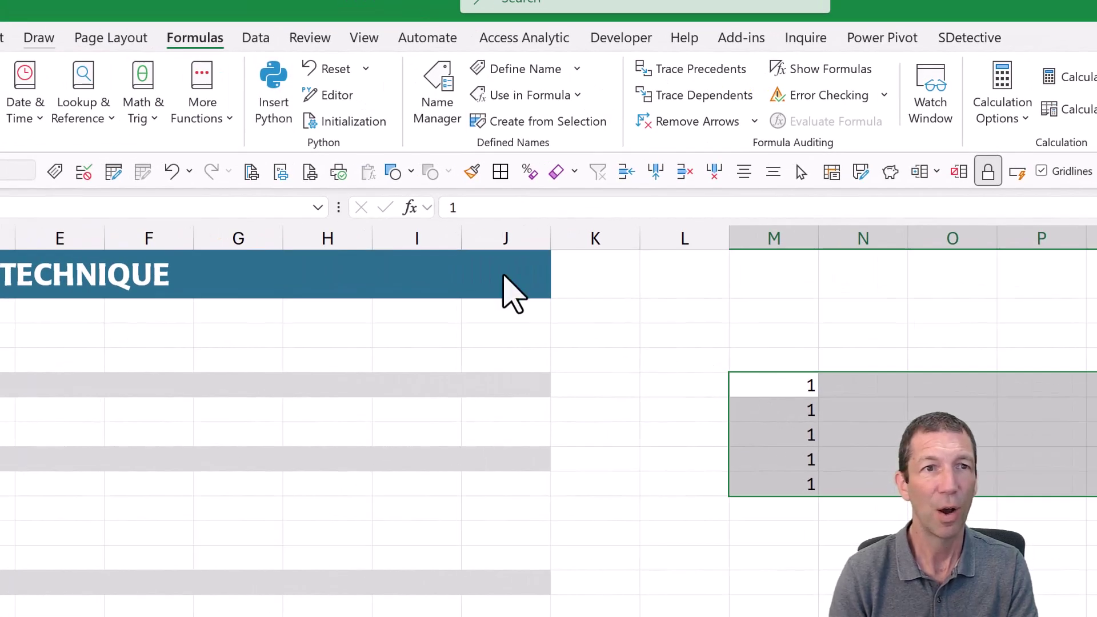
{"action": "left_click", "coordinate": [0, 37]}
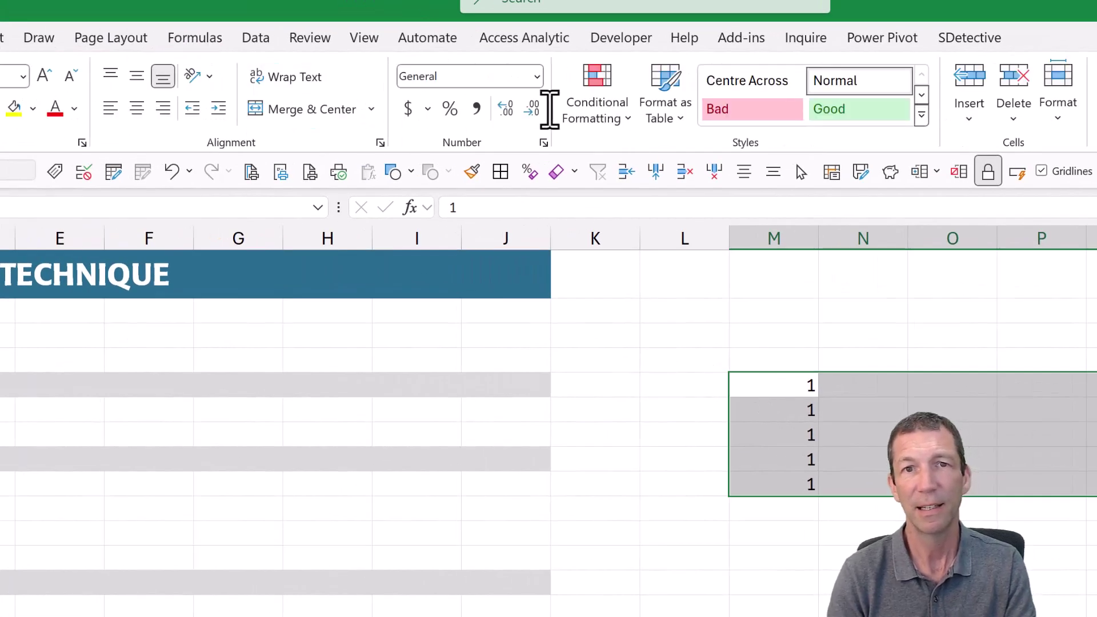
Start a new formula-based conditional formatting rule for M5:S9
{"action": "left_click", "coordinate": [596, 114]}
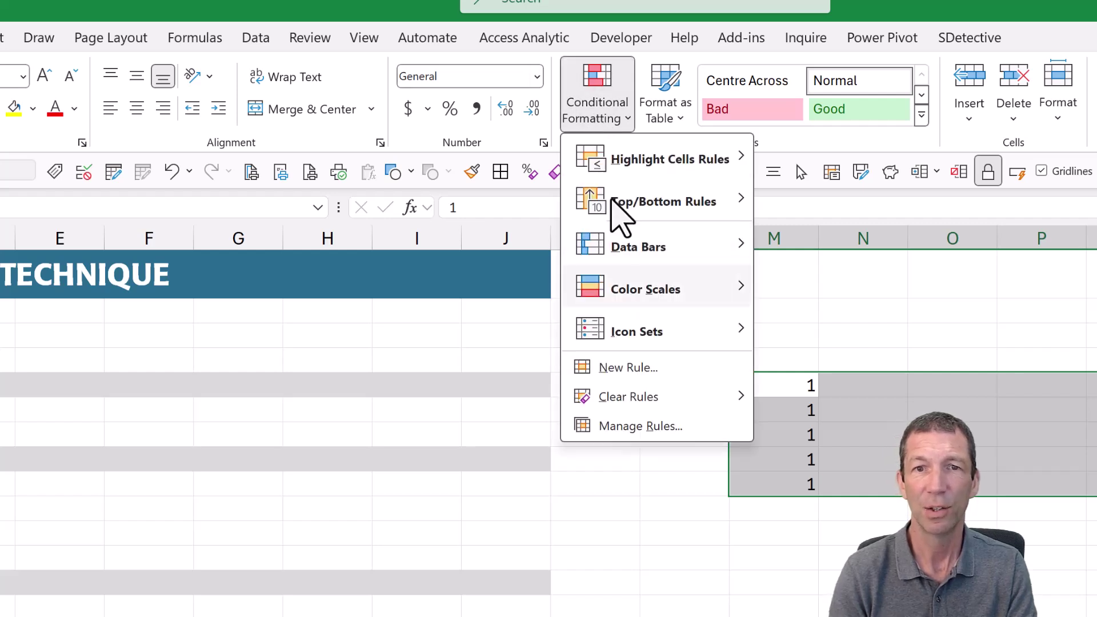
{"action": "key", "text": "Escape"}
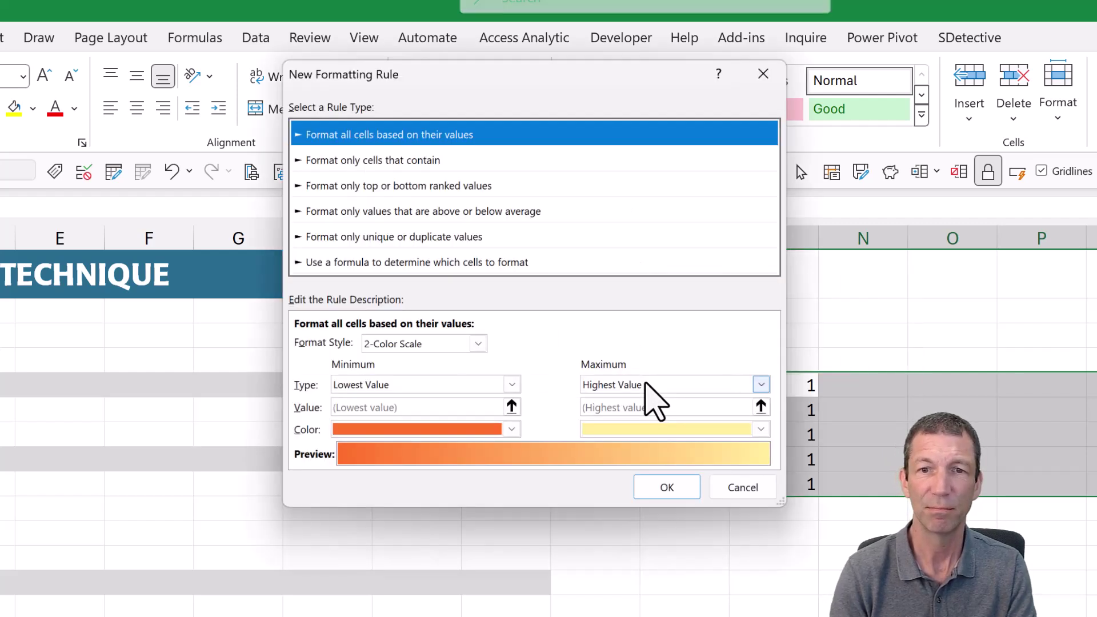
{"action": "left_click", "coordinate": [407, 264]}
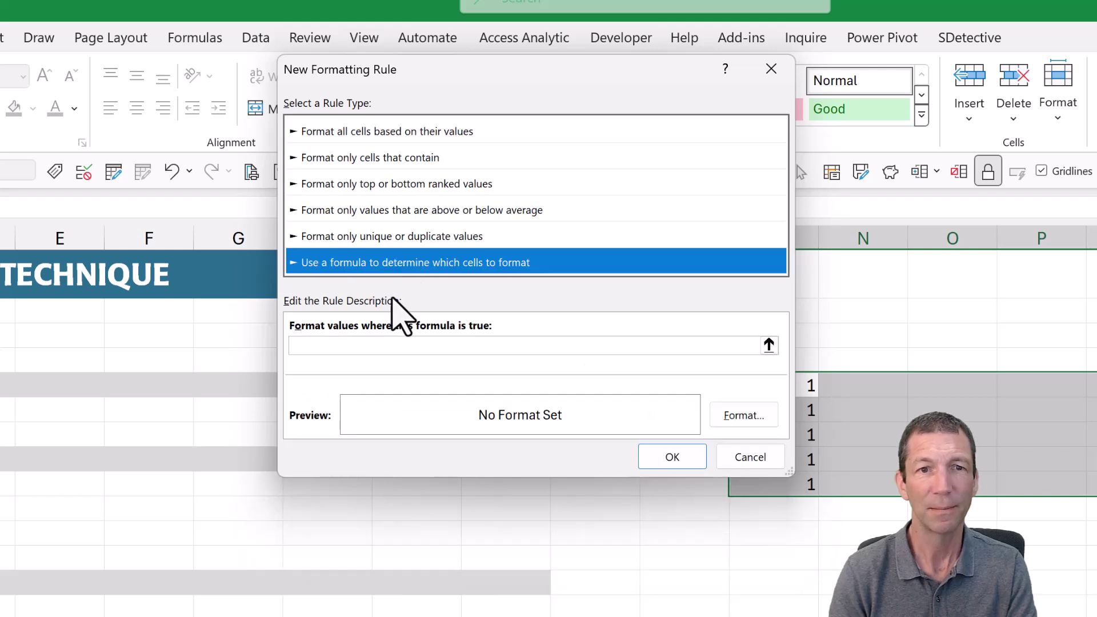
{"action": "left_click", "coordinate": [367, 346]}
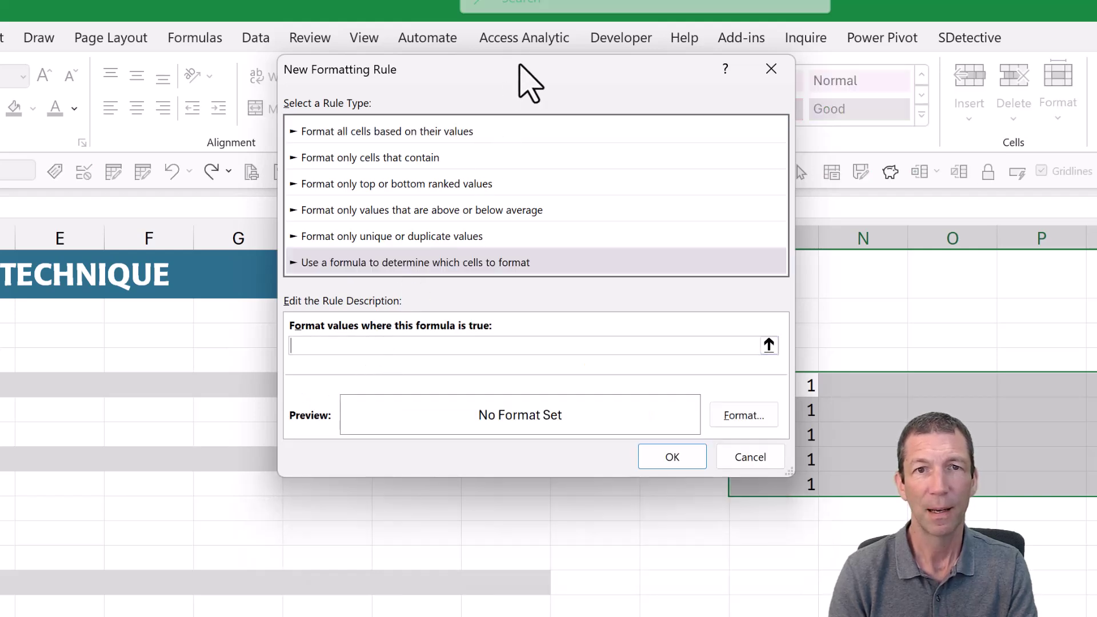
{"action": "left_click_drag", "start_coordinate": [502, 93], "coordinate": [264, 147]}
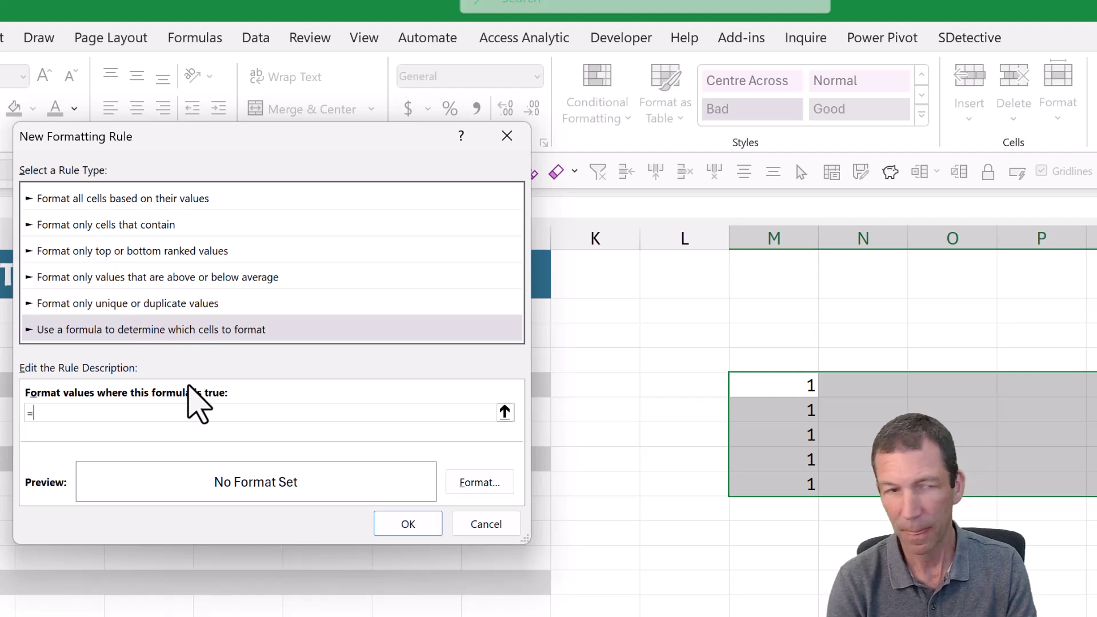
{"action": "left_click_drag", "start_coordinate": [285, 152], "coordinate": [493, 164]}
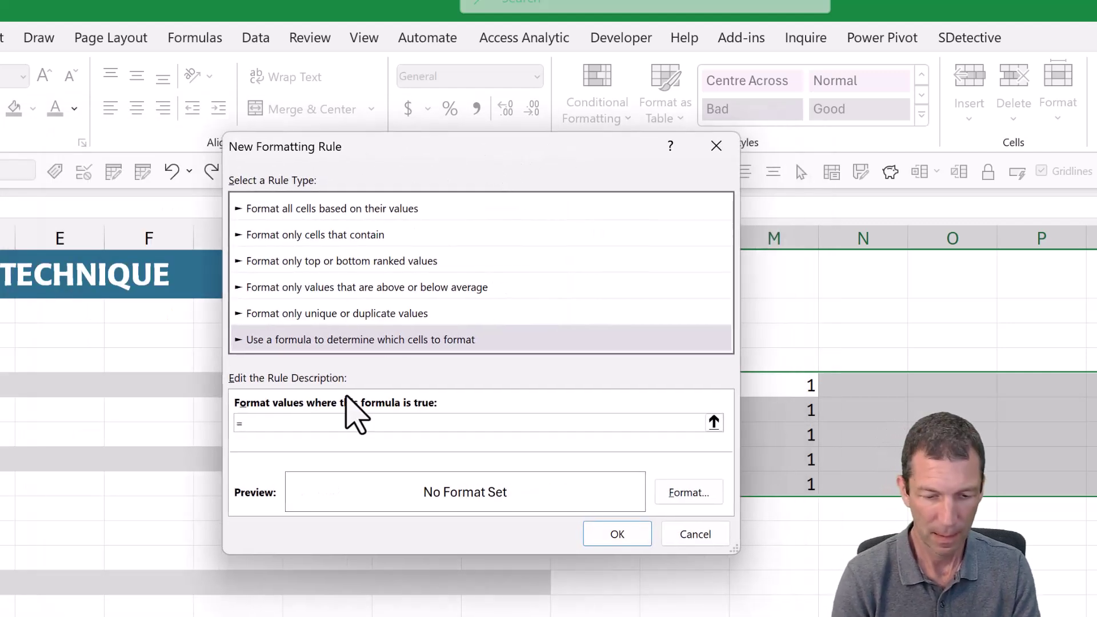
Enter the rule formula =$M5<>RowAboveFirstColInRange, inserting the name via F3
{"action": "type", "text": "M5"}
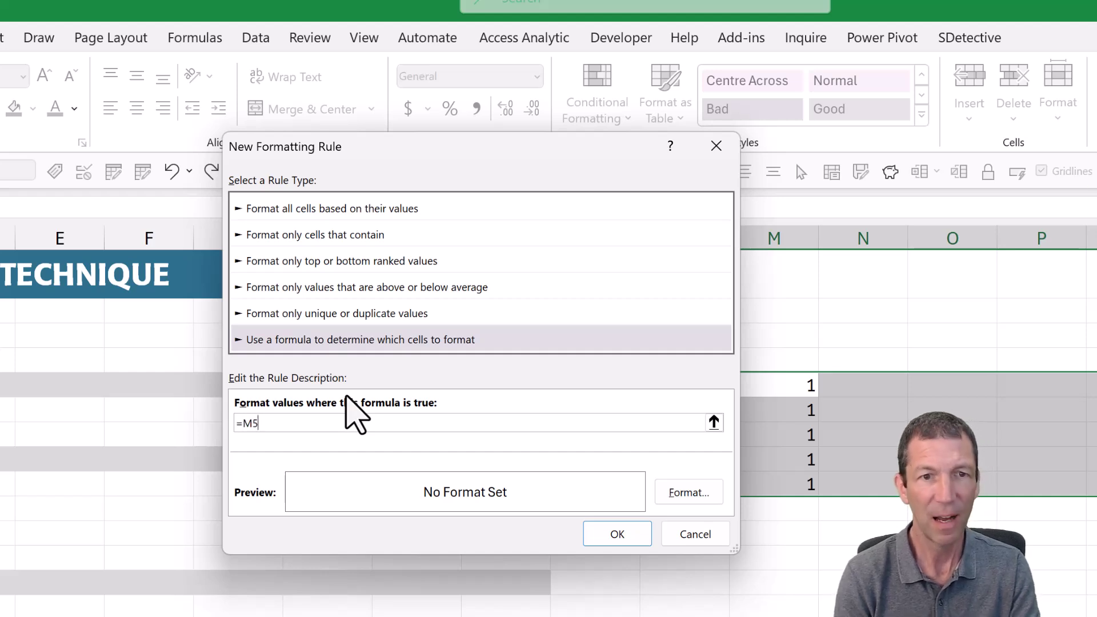
{"action": "key", "text": "BackSpace"}
{"action": "key", "text": "BackSpace"}
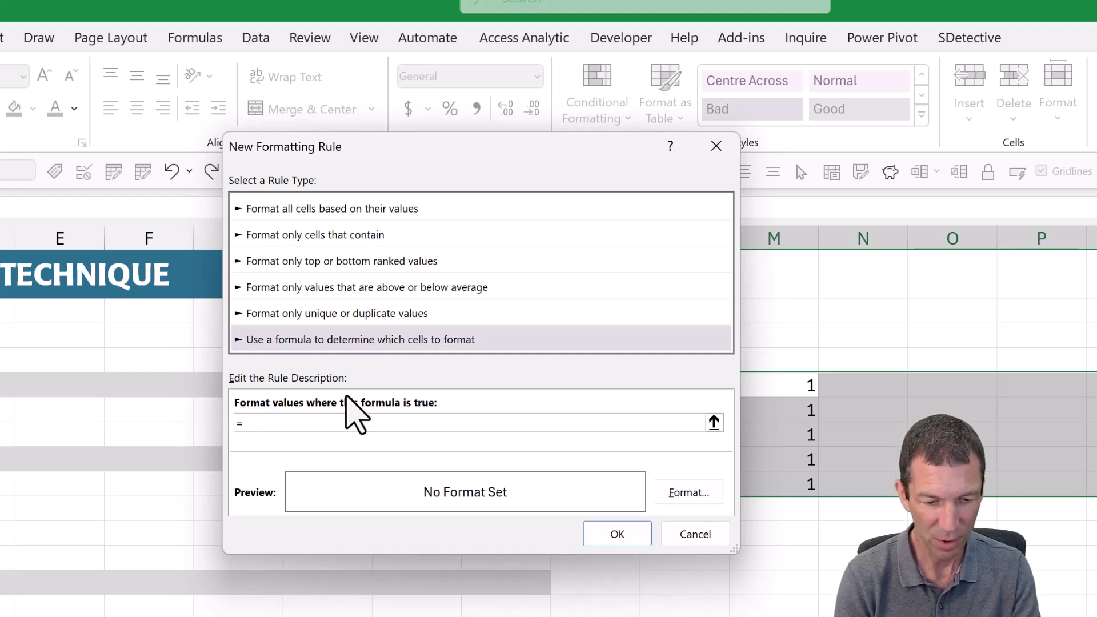
{"action": "type", "text": "$M5"}
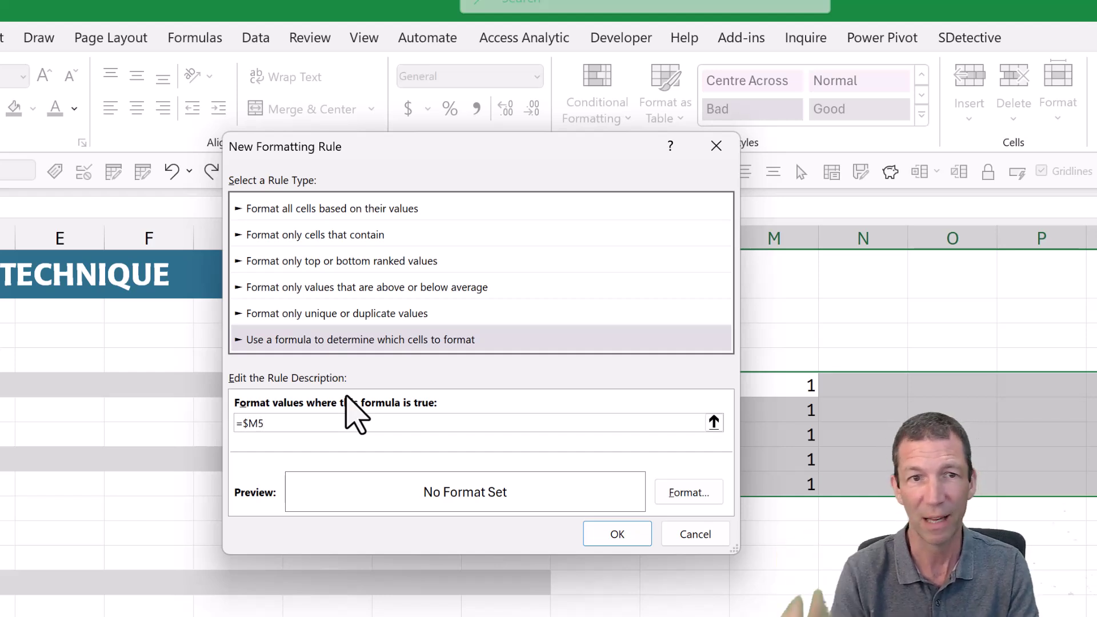
{"action": "type", "text": "<>"}
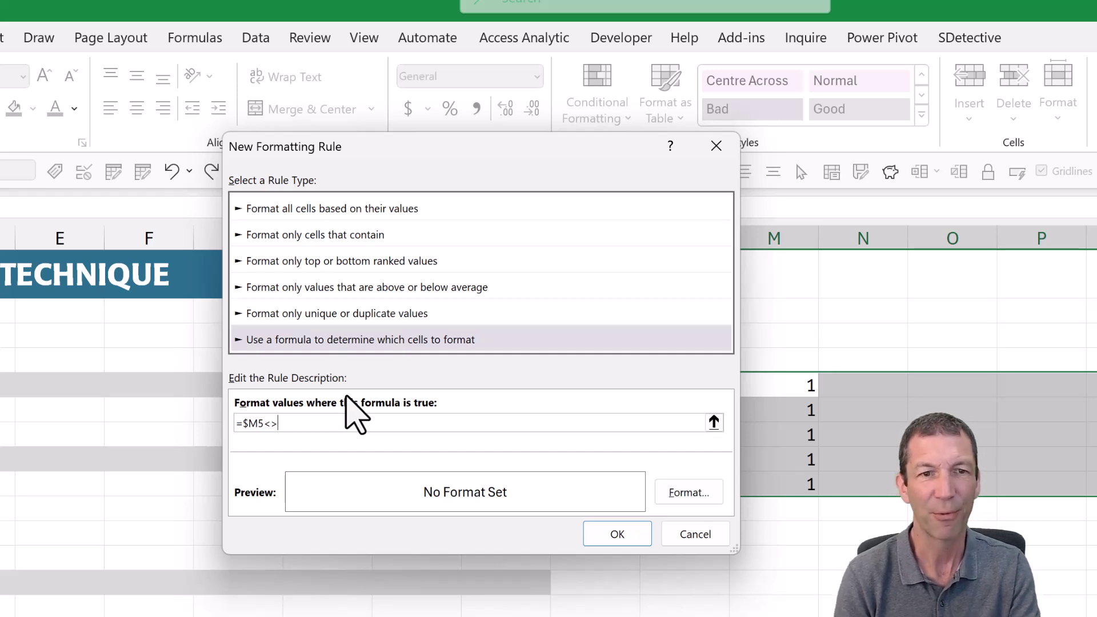
{"action": "key", "text": "F3"}
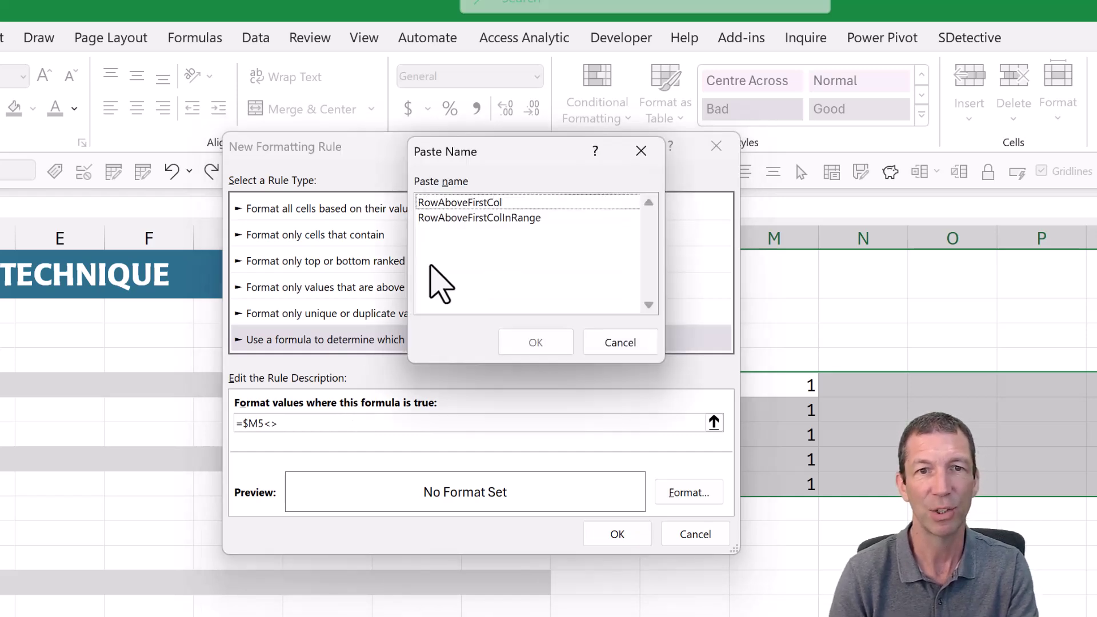
{"action": "left_click", "coordinate": [492, 221]}
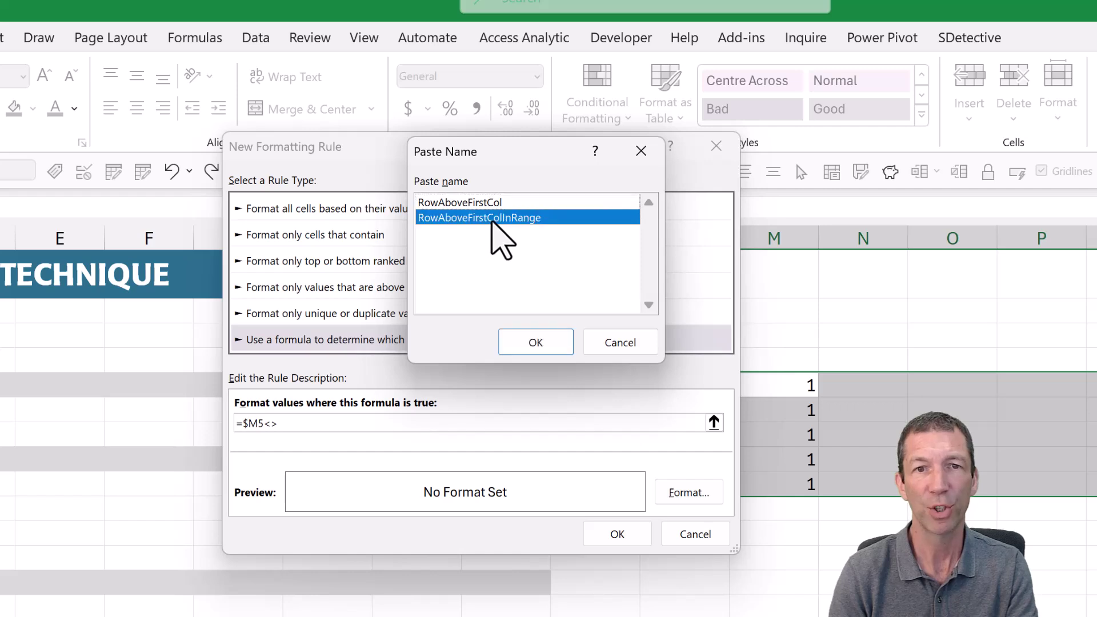
{"action": "double_click", "coordinate": [492, 219]}
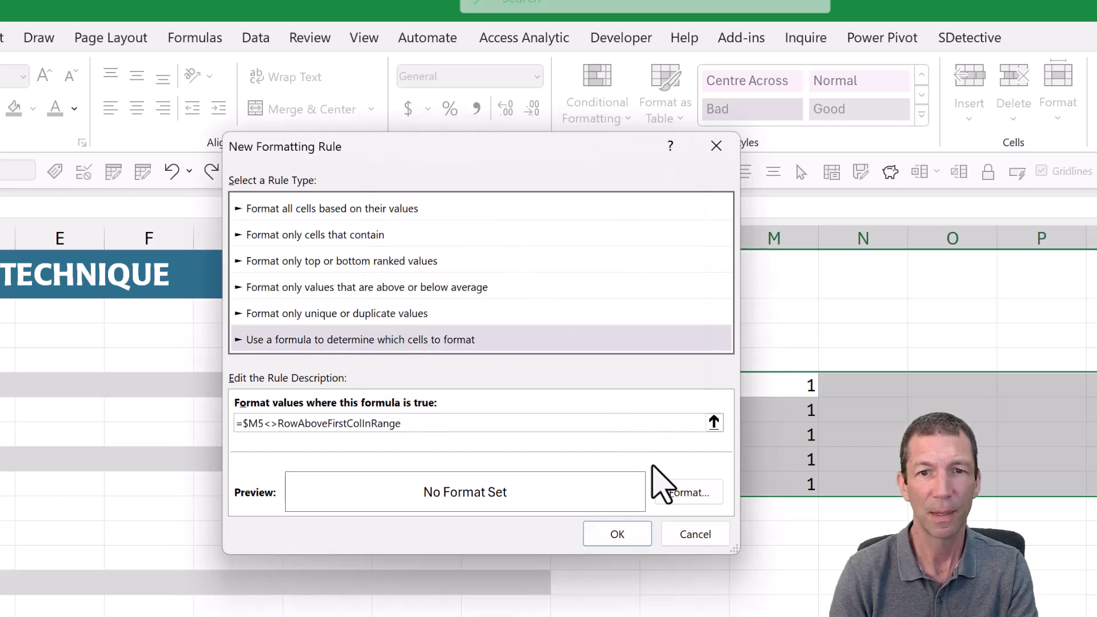
Give the rule a light grey background fill
{"action": "left_click", "coordinate": [670, 491]}
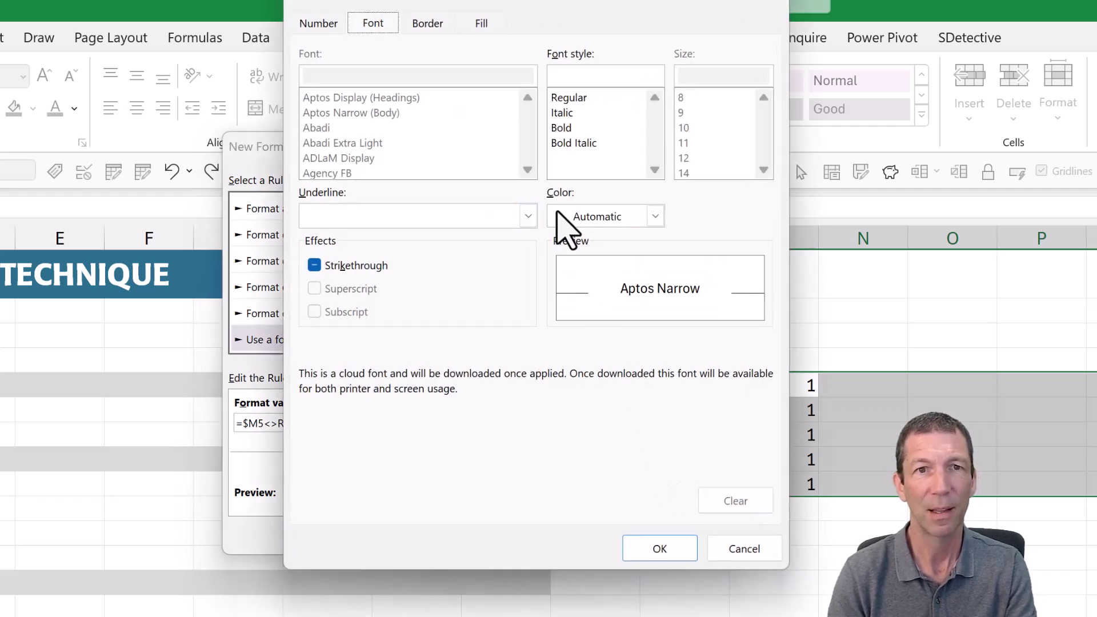
{"action": "left_click", "coordinate": [483, 24]}
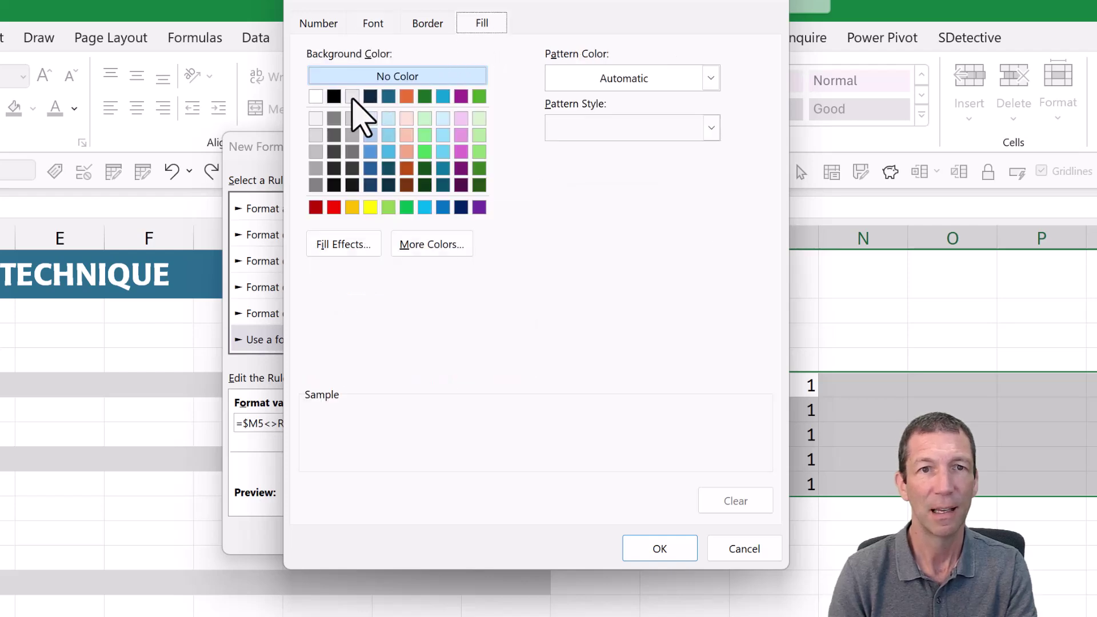
{"action": "left_click", "coordinate": [352, 99]}
{"action": "left_click", "coordinate": [648, 548]}
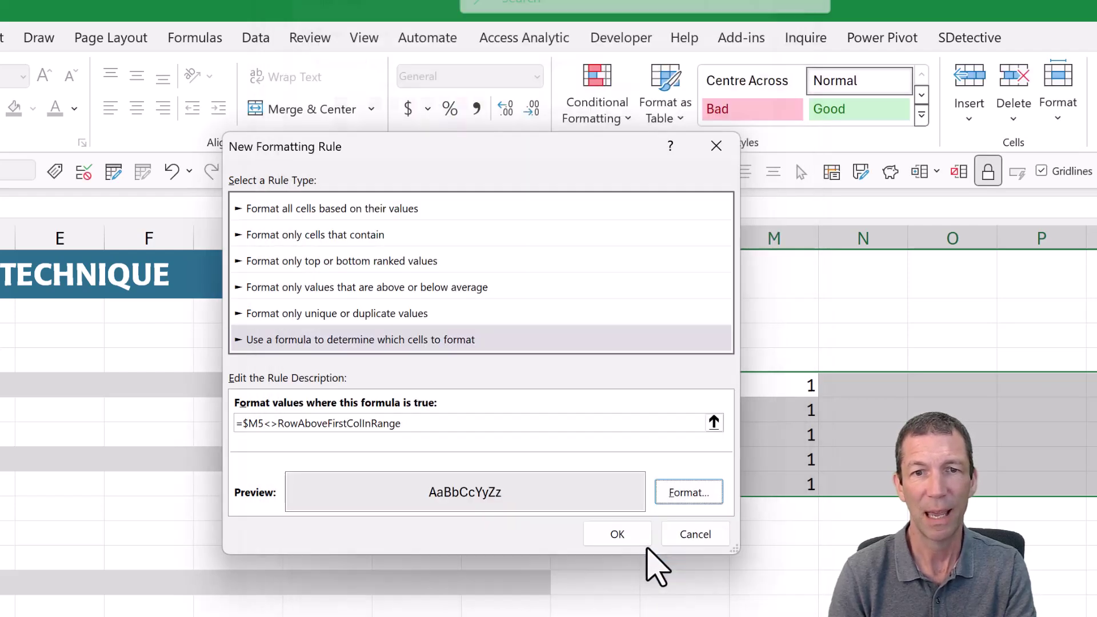
Apply the grey banding rule and change M8 to 2
{"action": "left_click", "coordinate": [621, 541]}
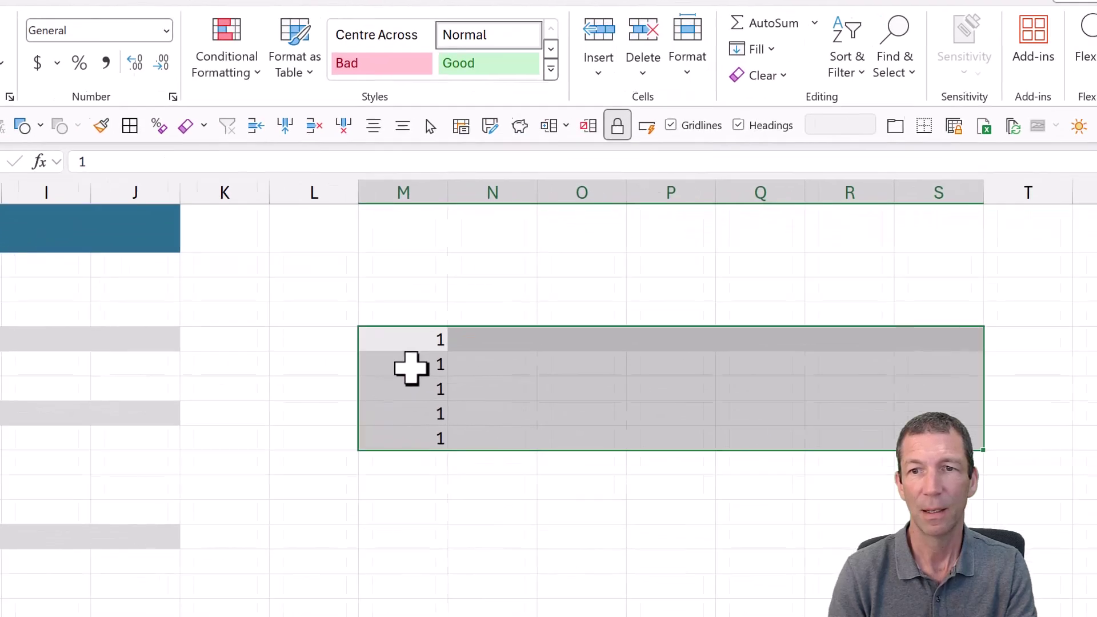
{"action": "left_click", "coordinate": [782, 413]}
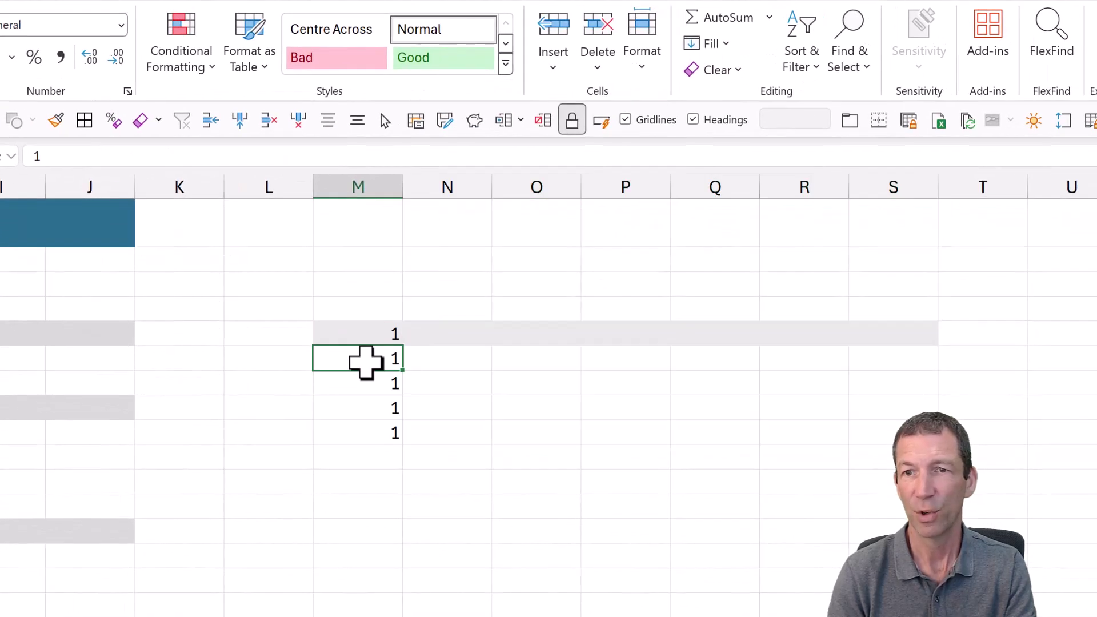
{"action": "left_click", "coordinate": [382, 407]}
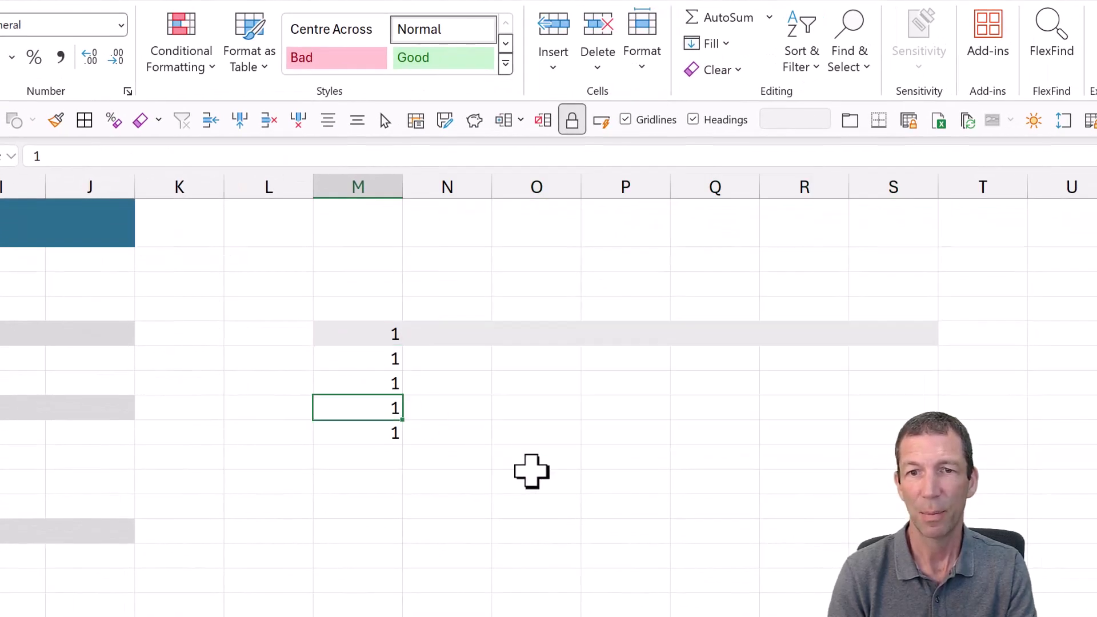
{"action": "type", "text": "2"}
{"action": "key", "text": "Return"}
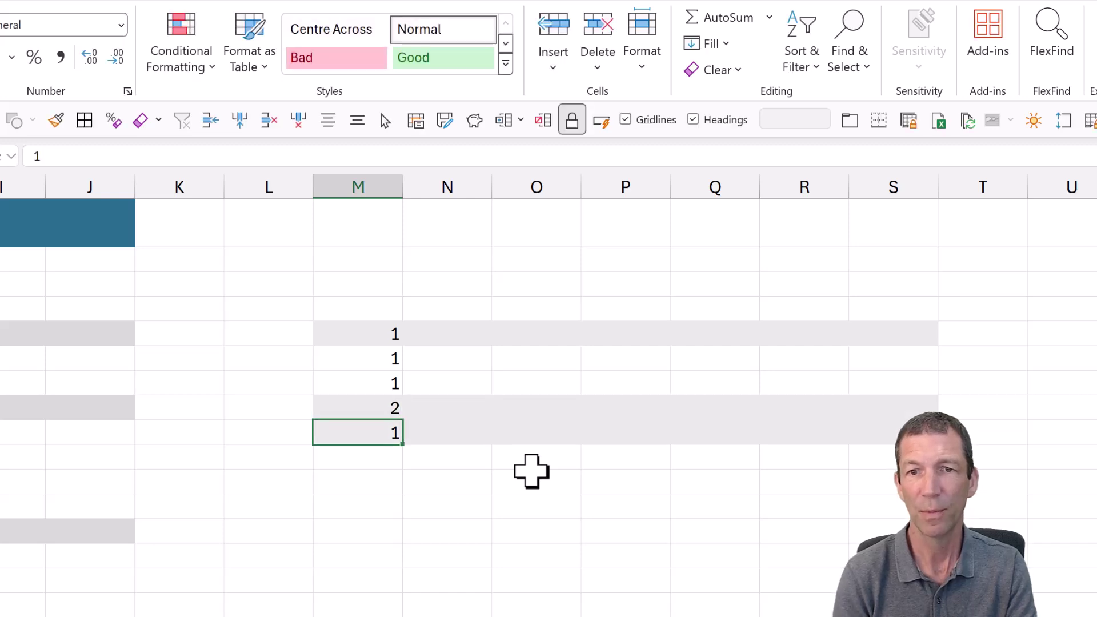
Change M9 to 2 so column M reads 1, 1, 1, 2, 2
{"action": "key", "text": "Up"}
{"action": "key", "text": "Down"}
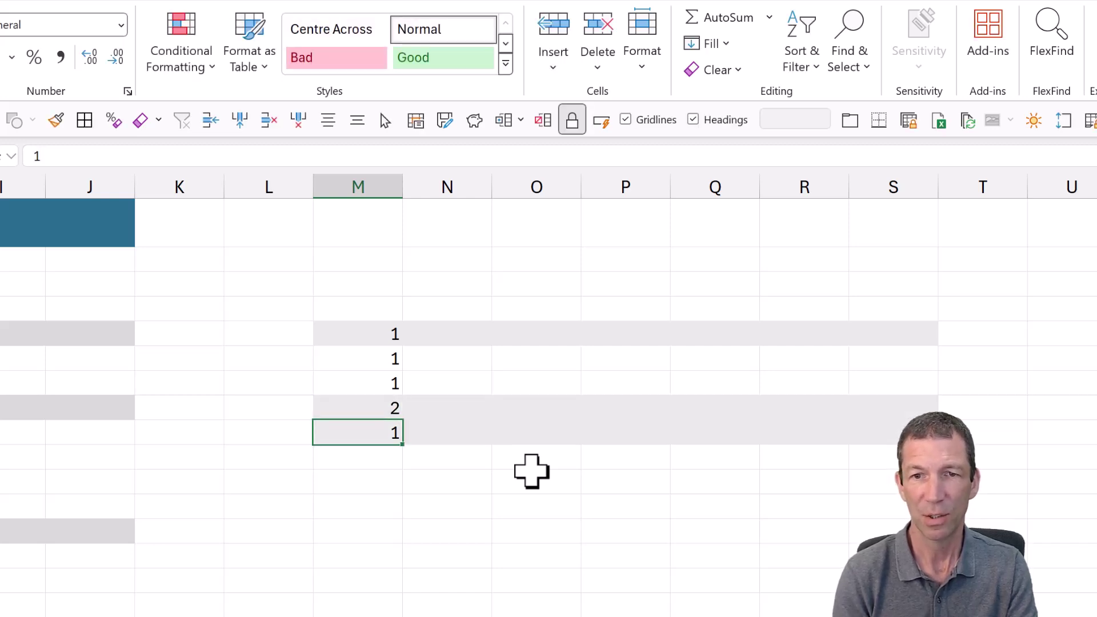
{"action": "key", "text": "ctrl+d"}
{"action": "type", "text": "3"}
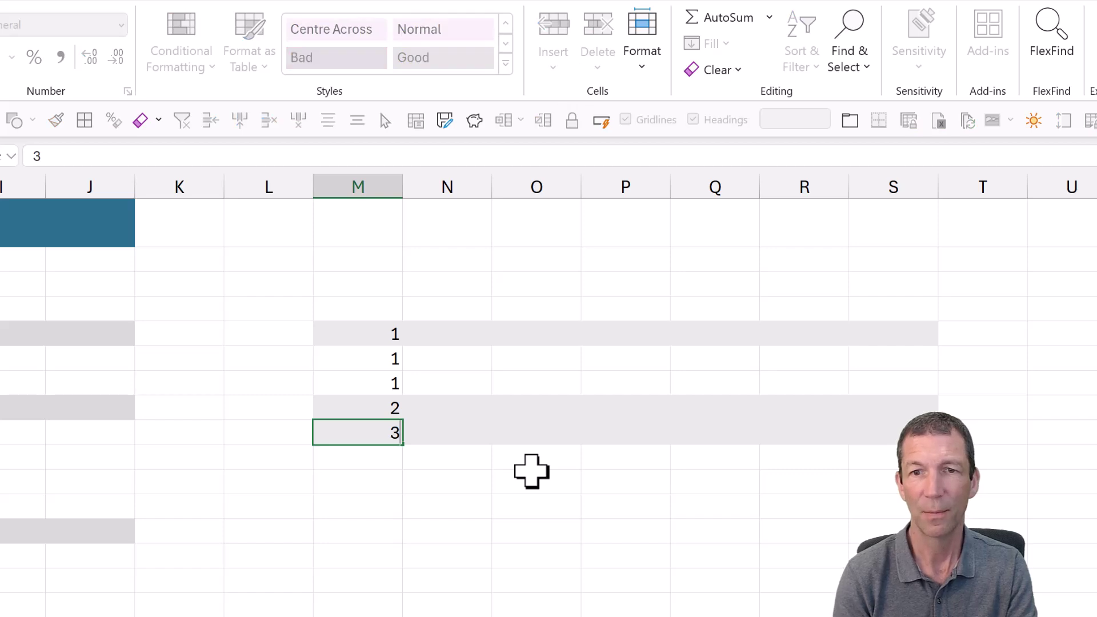
{"action": "key", "text": "BackSpace"}
{"action": "type", "text": "2"}
{"action": "key", "text": "Return"}
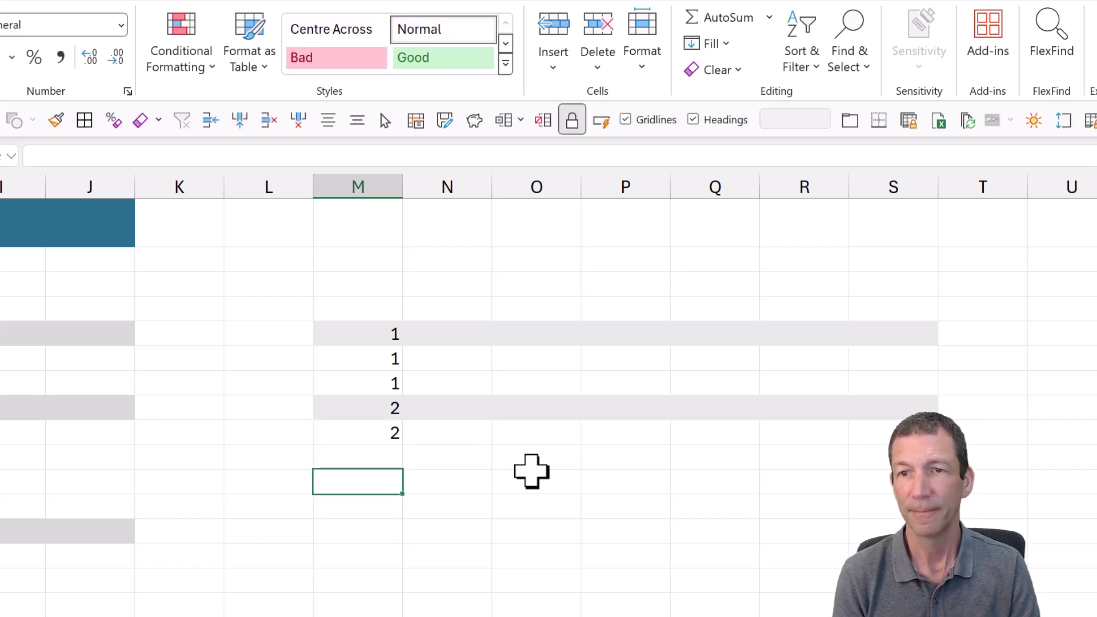